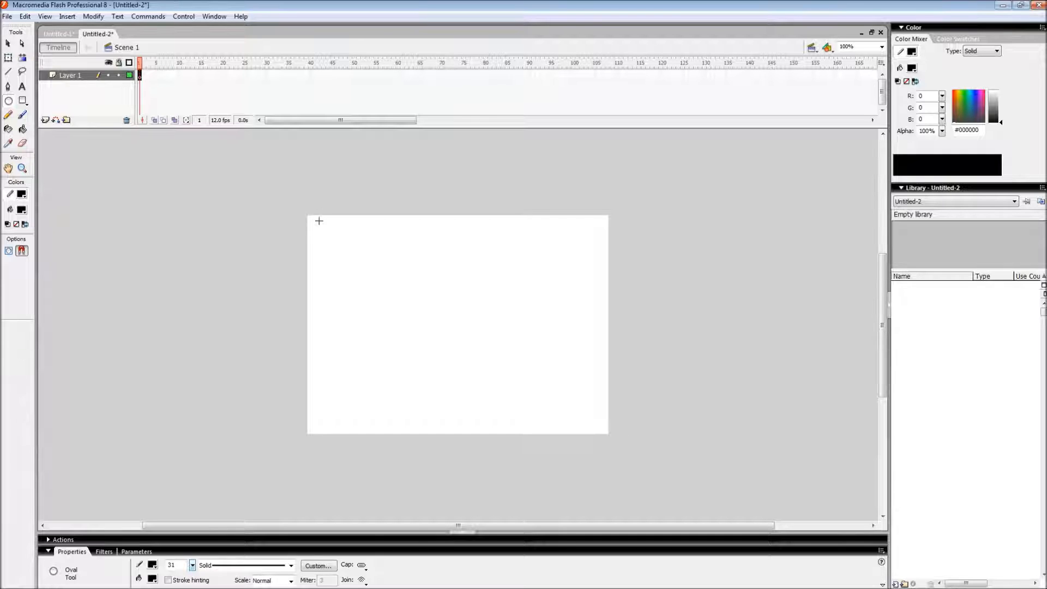
Draw a black rounded rectangle over the stage's upper-left corner in frame 1 of Layer 1.
{"action": "left_click", "coordinate": [140, 76]}
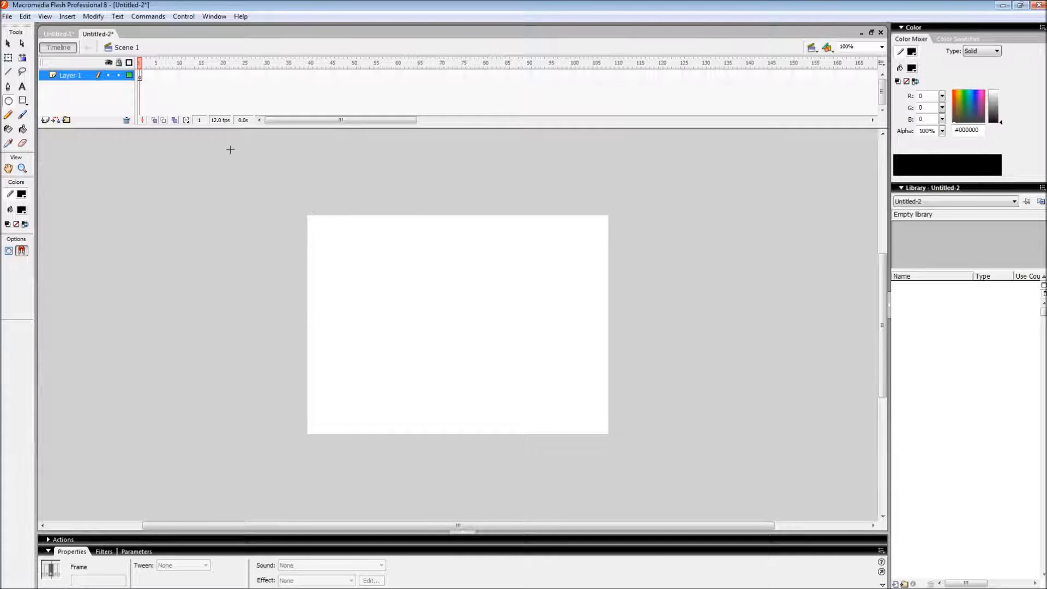
{"action": "left_click", "coordinate": [141, 76]}
{"action": "left_click", "coordinate": [163, 99]}
{"action": "left_click", "coordinate": [23, 100]}
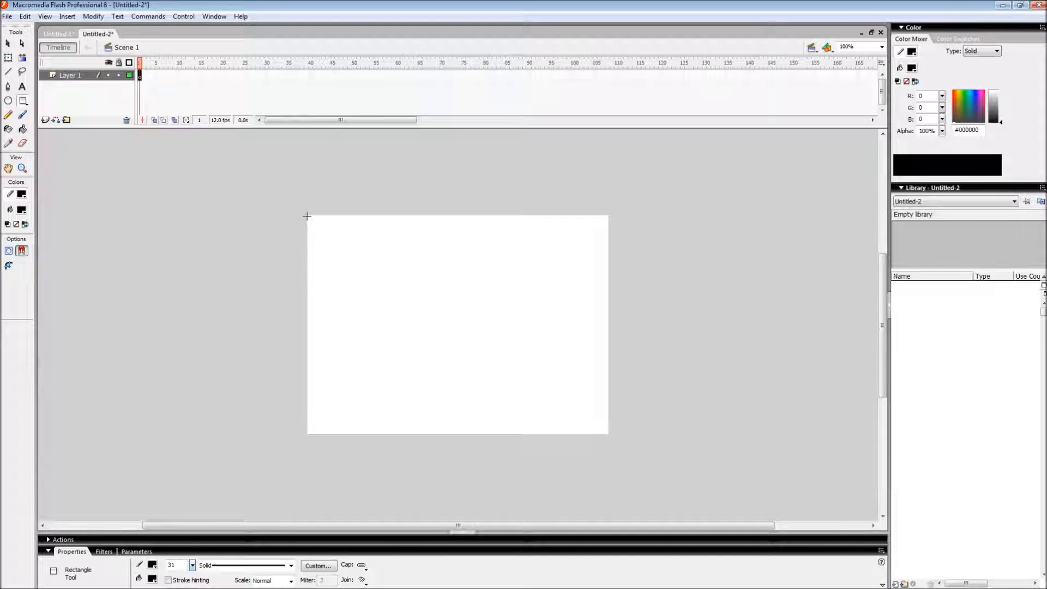
{"action": "left_click_drag", "start_coordinate": [298, 208], "coordinate": [397, 282]}
{"action": "key", "text": "v"}
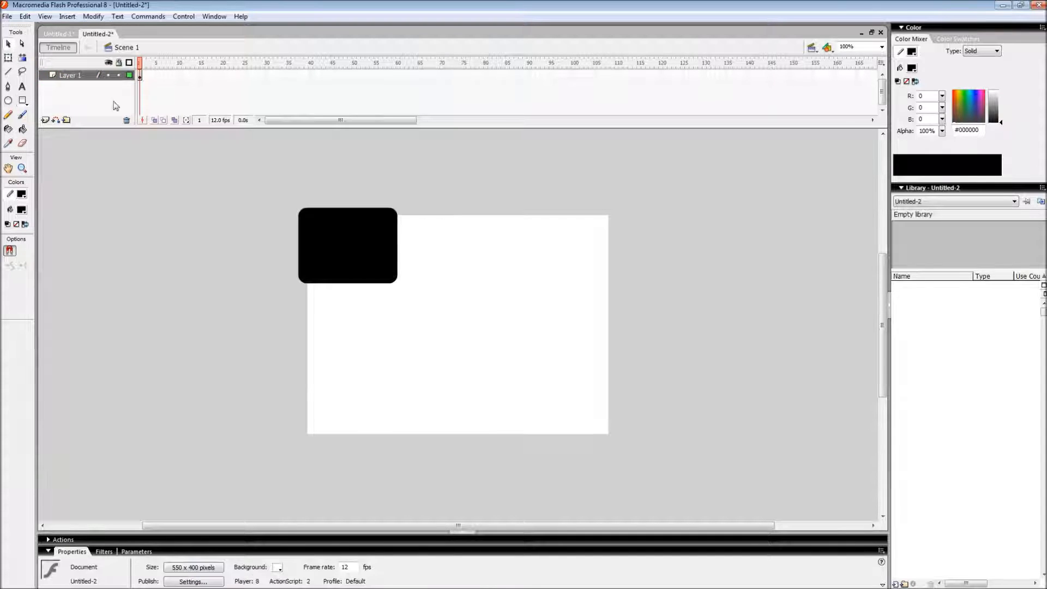
{"action": "left_click", "coordinate": [343, 246]}
{"action": "left_click", "coordinate": [333, 205]}
Insert a keyframe at frame 60 and delete the rectangle from that keyframe.
{"action": "left_click", "coordinate": [140, 75]}
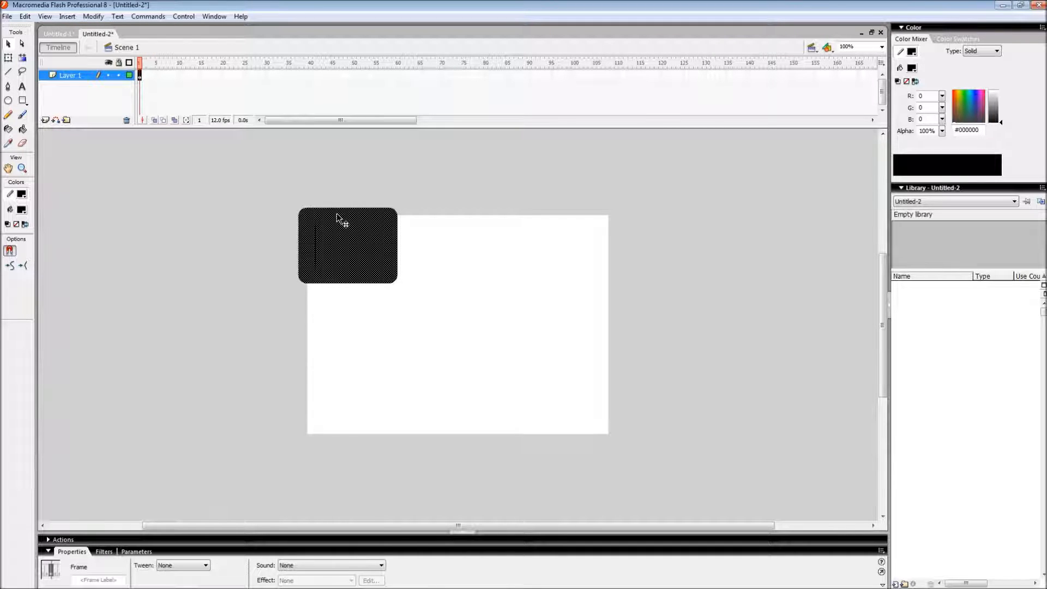
{"action": "left_click", "coordinate": [141, 87]}
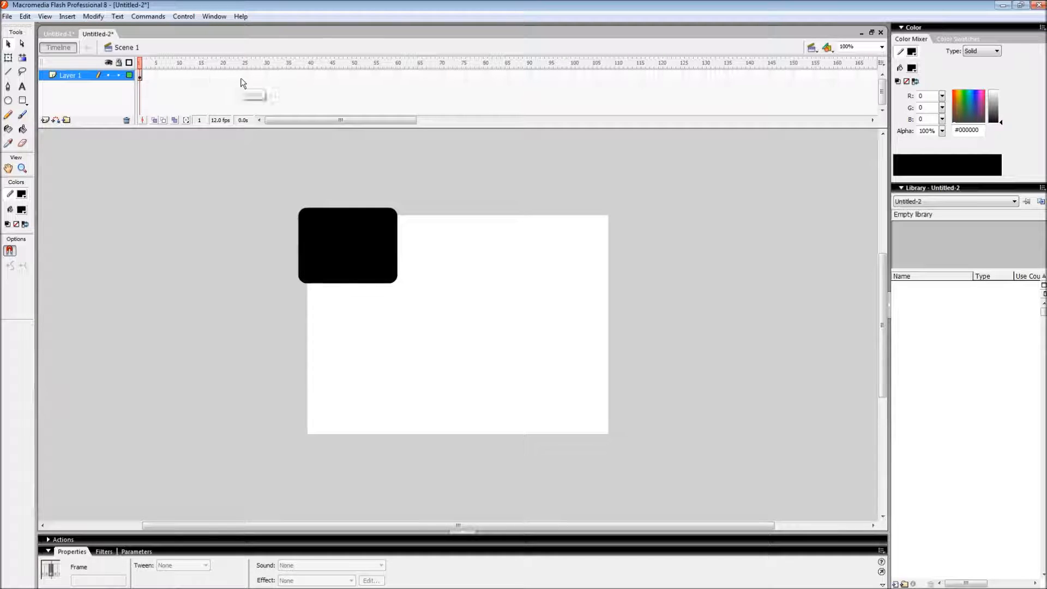
{"action": "right_click", "coordinate": [397, 74]}
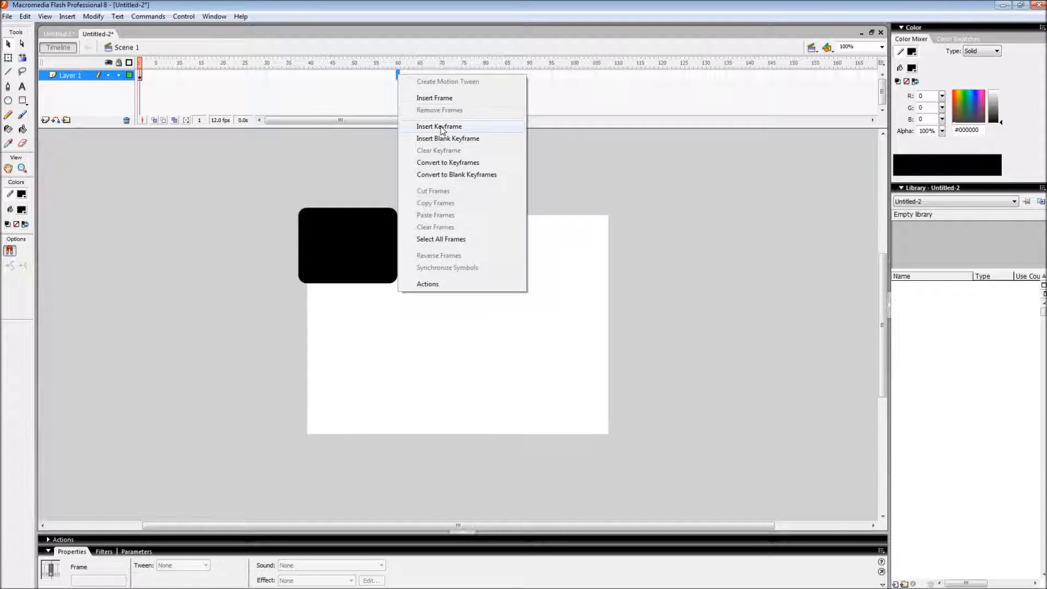
{"action": "left_click", "coordinate": [439, 126]}
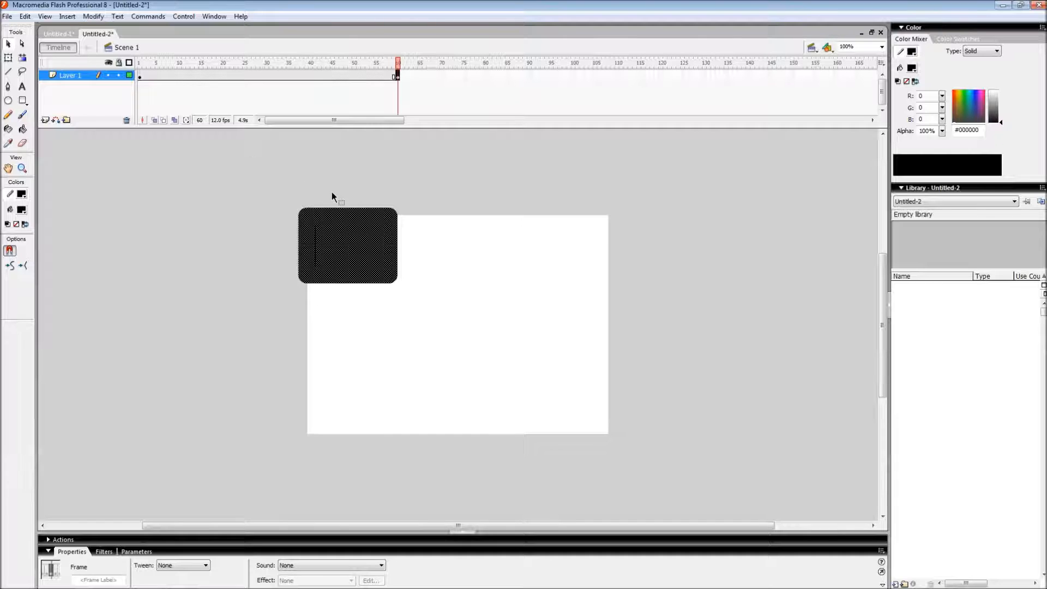
{"action": "key", "text": "Delete"}
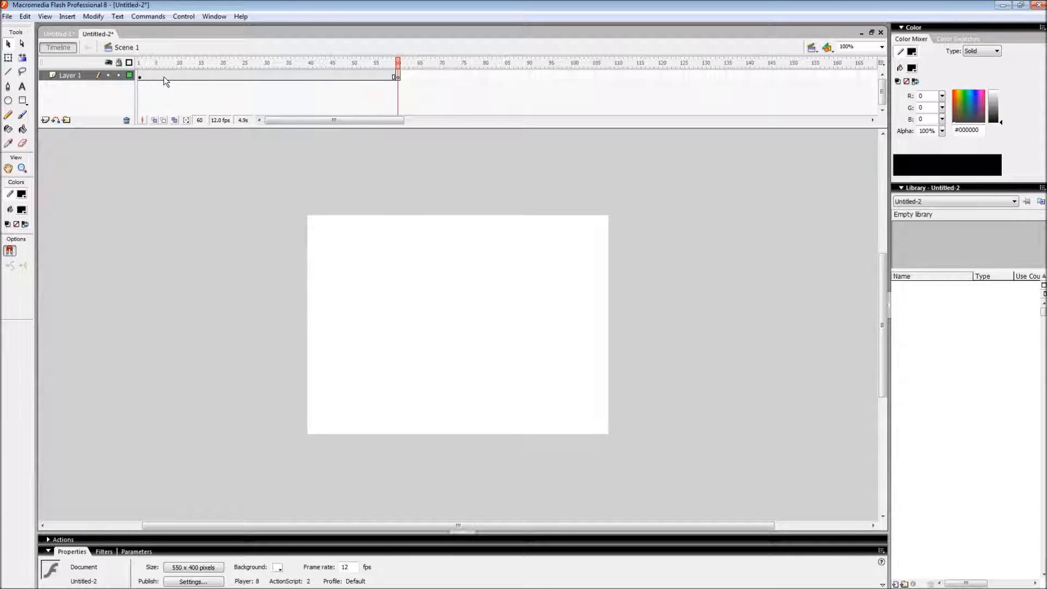
Draw a black circle at the stage's lower-right corner in frame 60 and move it up slightly so it sits mostly on the stage.
{"action": "left_click", "coordinate": [9, 100]}
{"action": "left_click", "coordinate": [397, 77]}
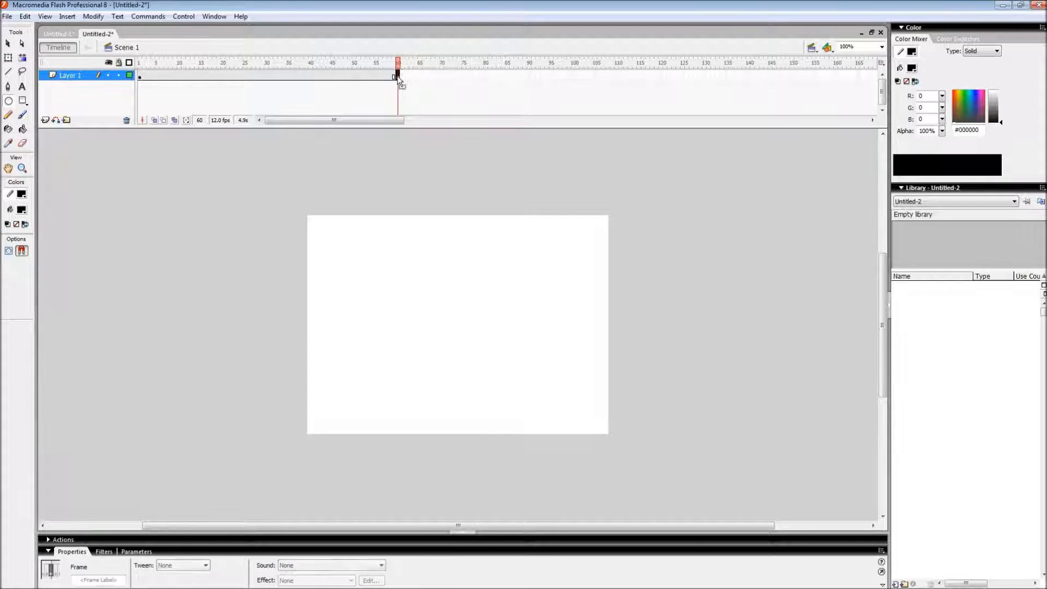
{"action": "left_click", "coordinate": [398, 81]}
{"action": "left_click", "coordinate": [398, 77]}
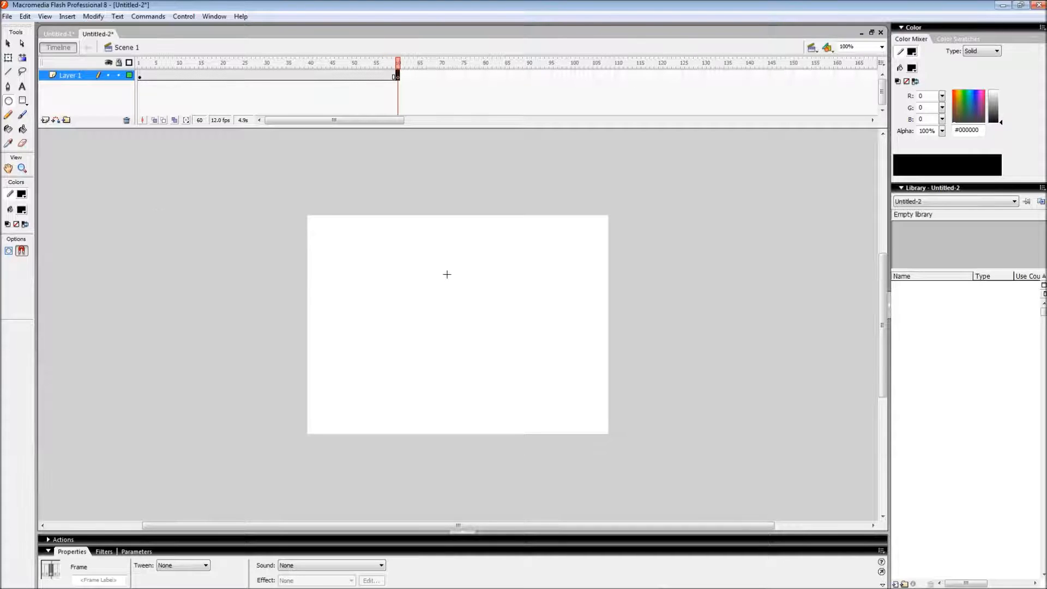
{"action": "left_click_drag", "start_coordinate": [525, 372], "coordinate": [616, 464]}
{"action": "left_click", "coordinate": [8, 44]}
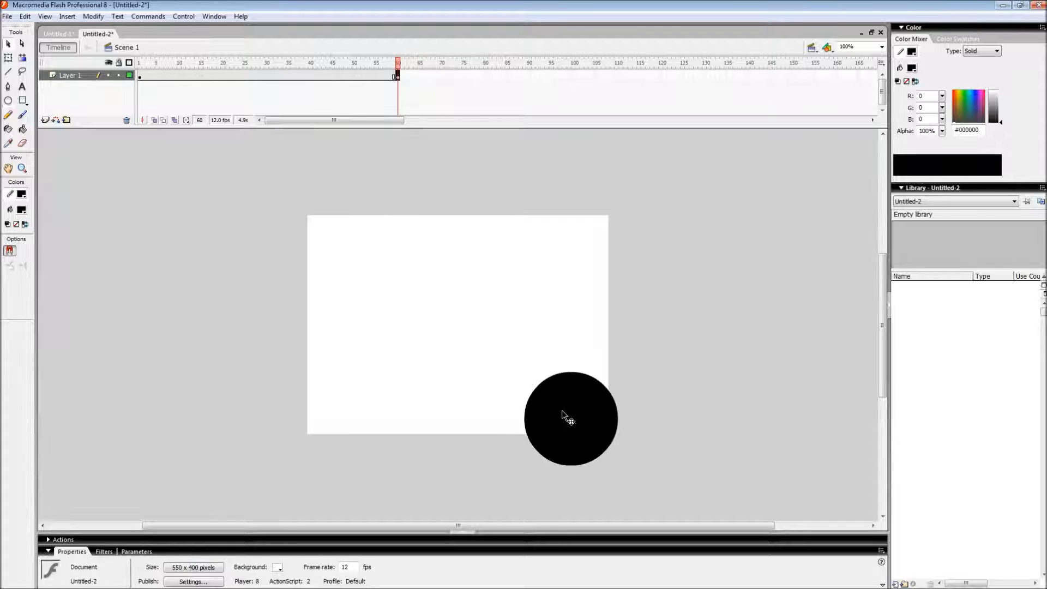
{"action": "left_click", "coordinate": [571, 430]}
{"action": "left_click_drag", "start_coordinate": [579, 436], "coordinate": [575, 407]}
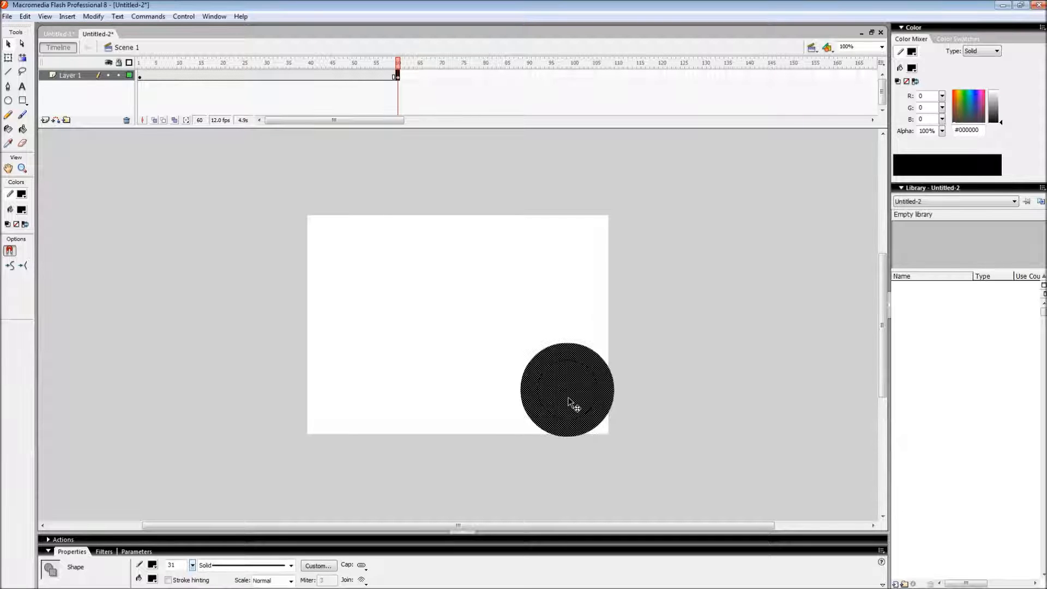
{"action": "left_click", "coordinate": [631, 374]}
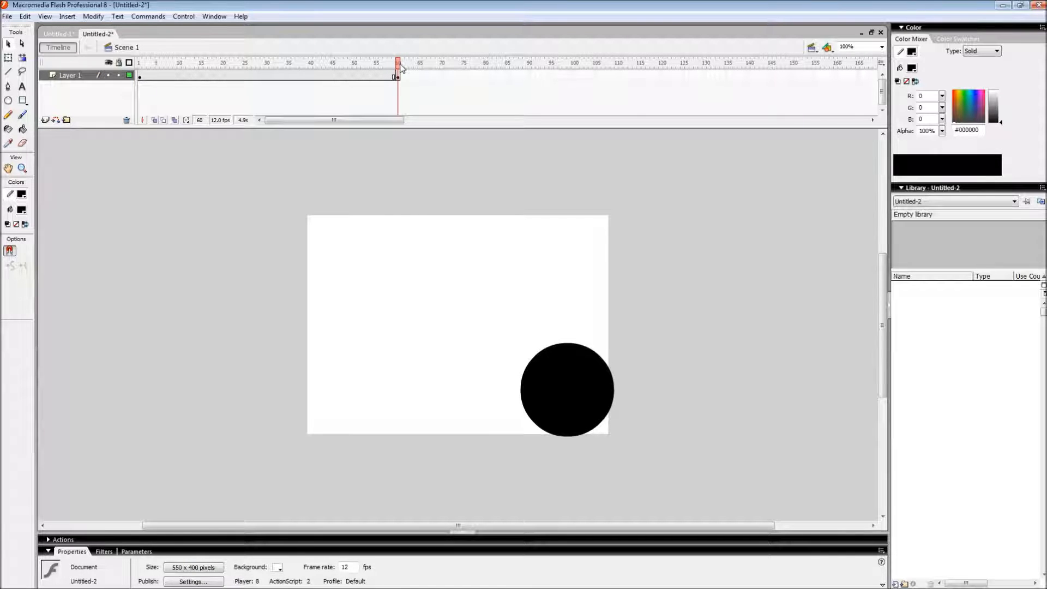
Apply a Shape tween to the frames between the rectangle keyframe and the circle keyframe.
{"action": "left_click_drag", "start_coordinate": [401, 68], "coordinate": [142, 64]}
{"action": "left_click", "coordinate": [398, 64]}
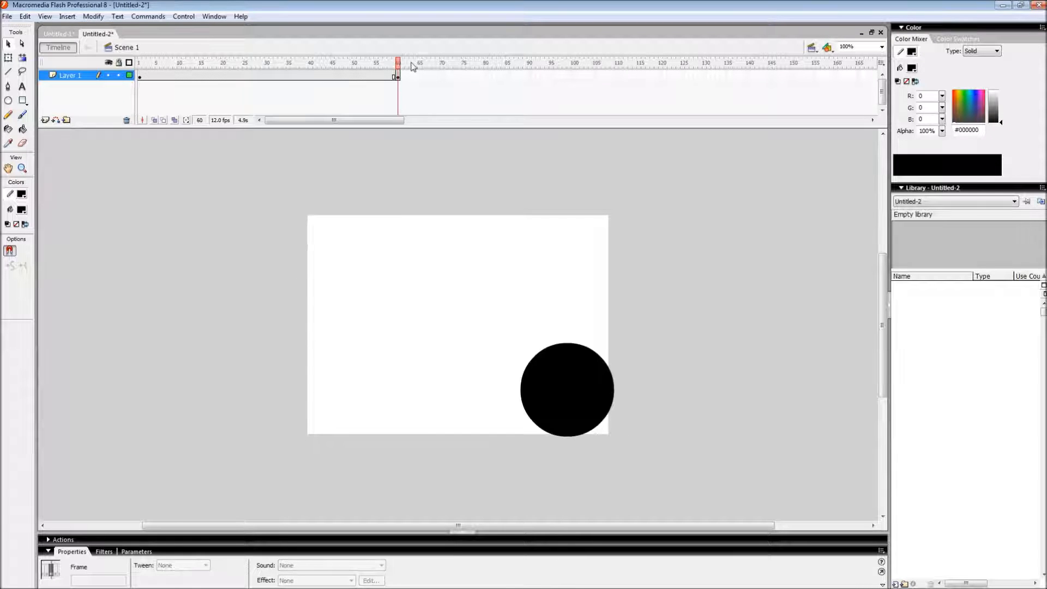
{"action": "right_click", "coordinate": [220, 74]}
{"action": "left_click", "coordinate": [219, 72]}
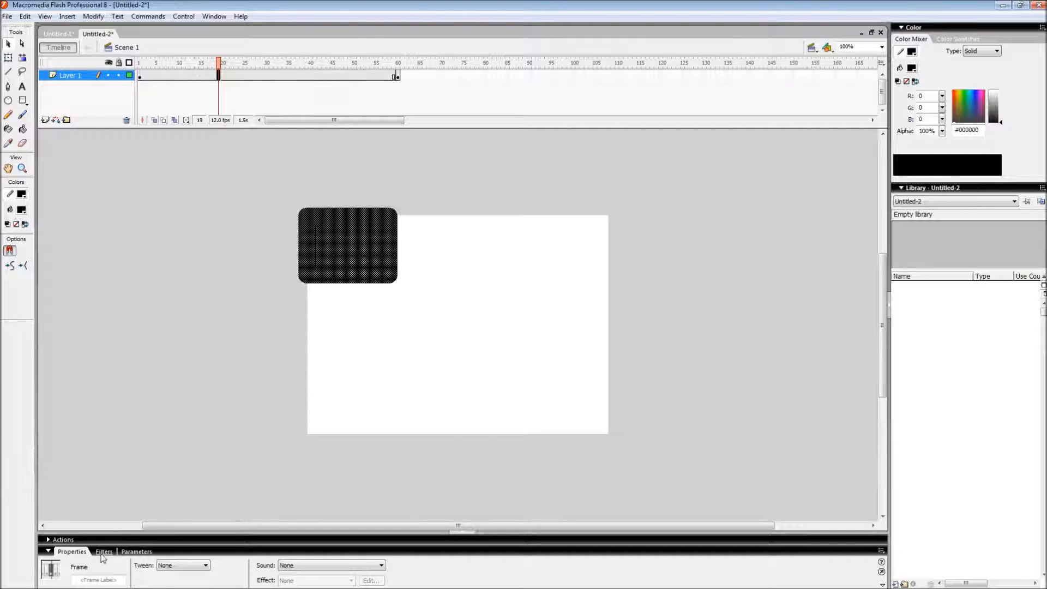
{"action": "right_click", "coordinate": [222, 73]}
{"action": "left_click", "coordinate": [130, 390]}
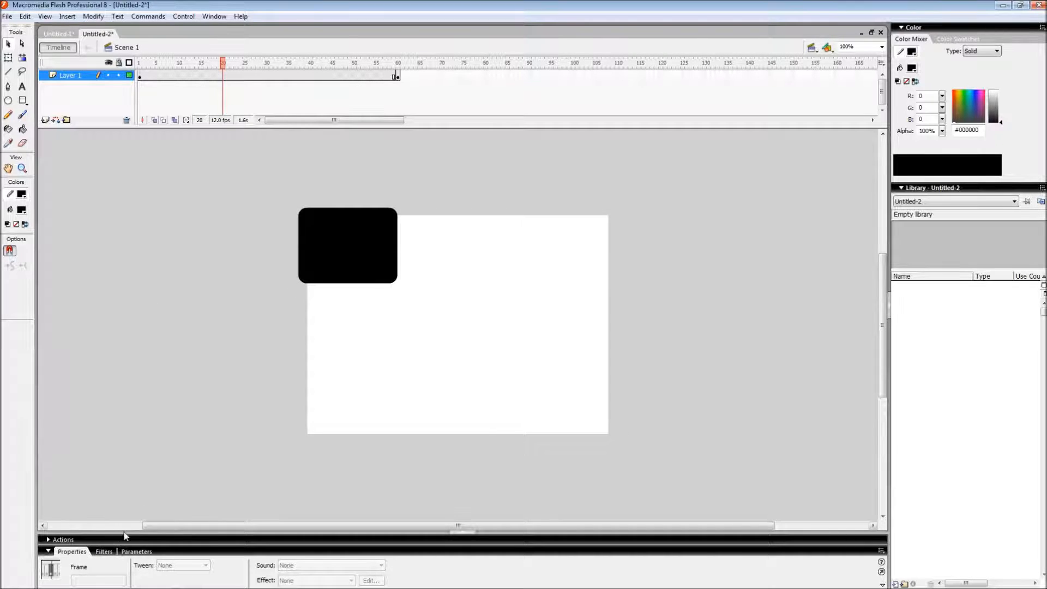
{"action": "left_click", "coordinate": [466, 551]}
{"action": "left_click", "coordinate": [226, 77]}
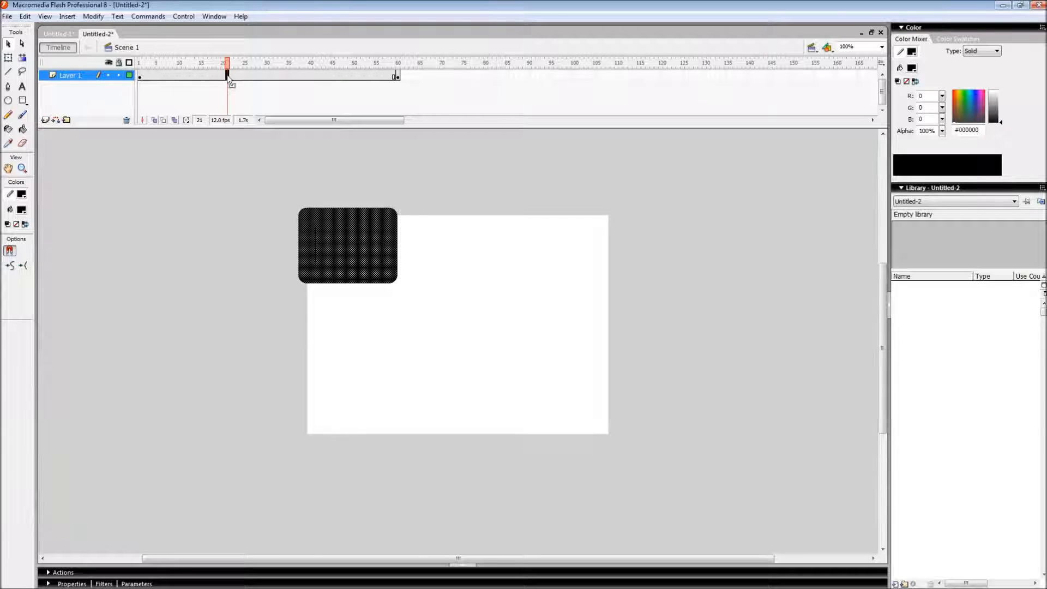
{"action": "left_click", "coordinate": [72, 584]}
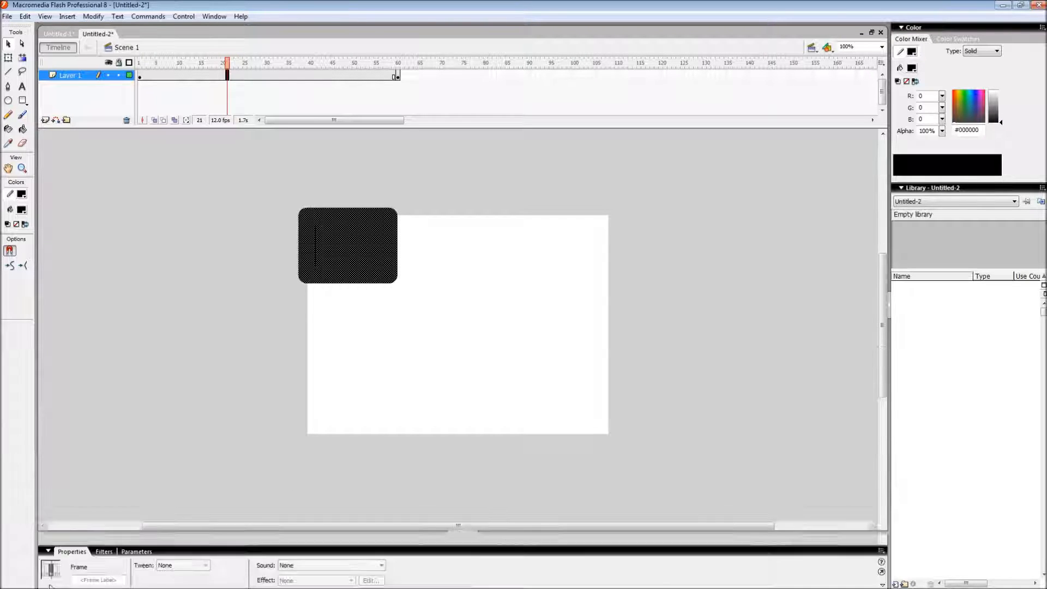
{"action": "left_click", "coordinate": [202, 566]}
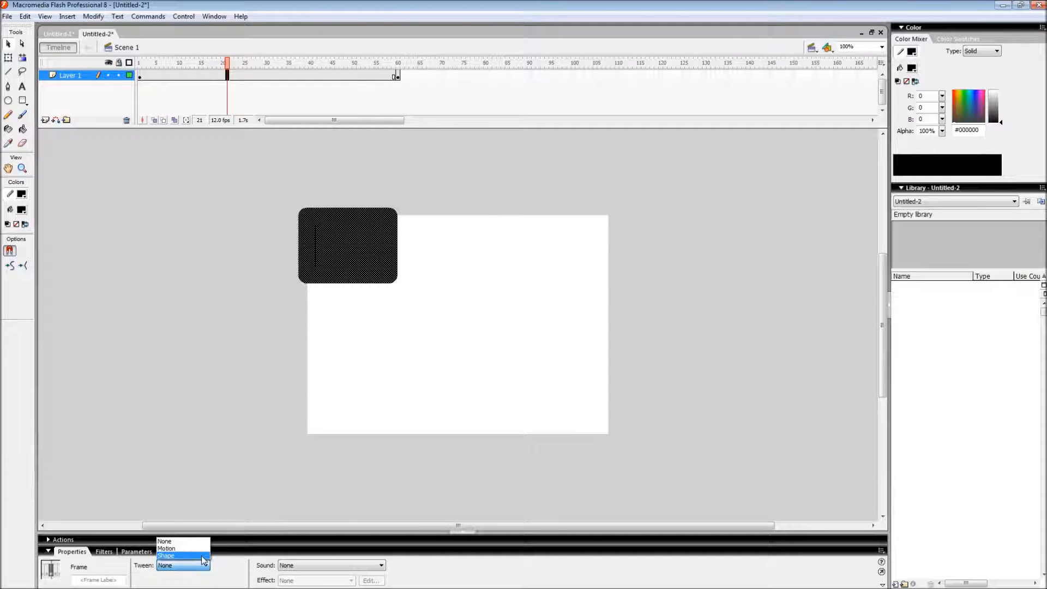
{"action": "left_click", "coordinate": [201, 555]}
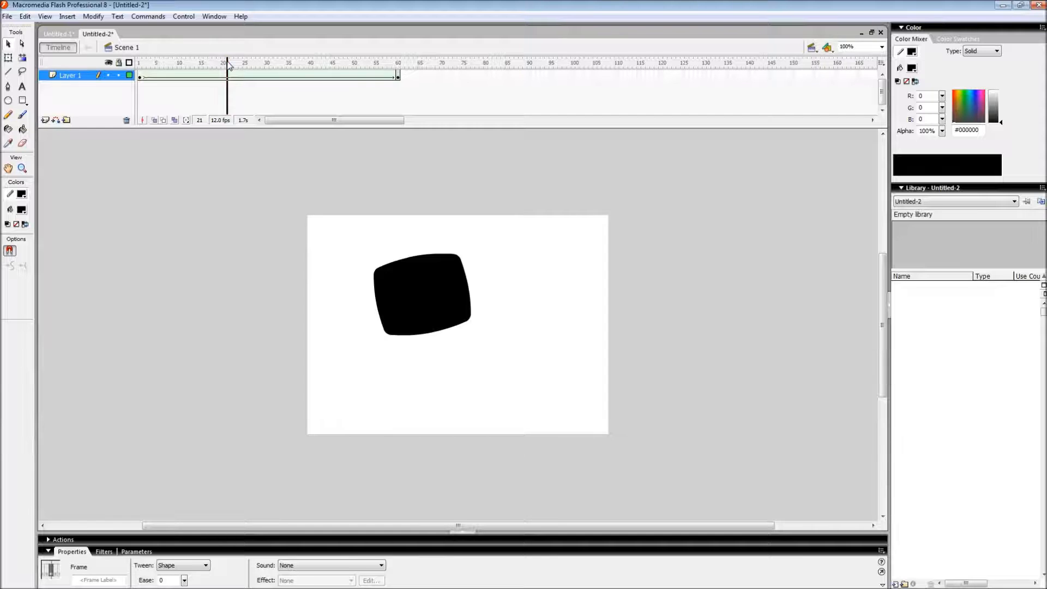
Scrub the timeline between frames 1 and 60 to examine how the rectangle morphs into the circle.
{"action": "left_click_drag", "start_coordinate": [228, 64], "coordinate": [140, 61]}
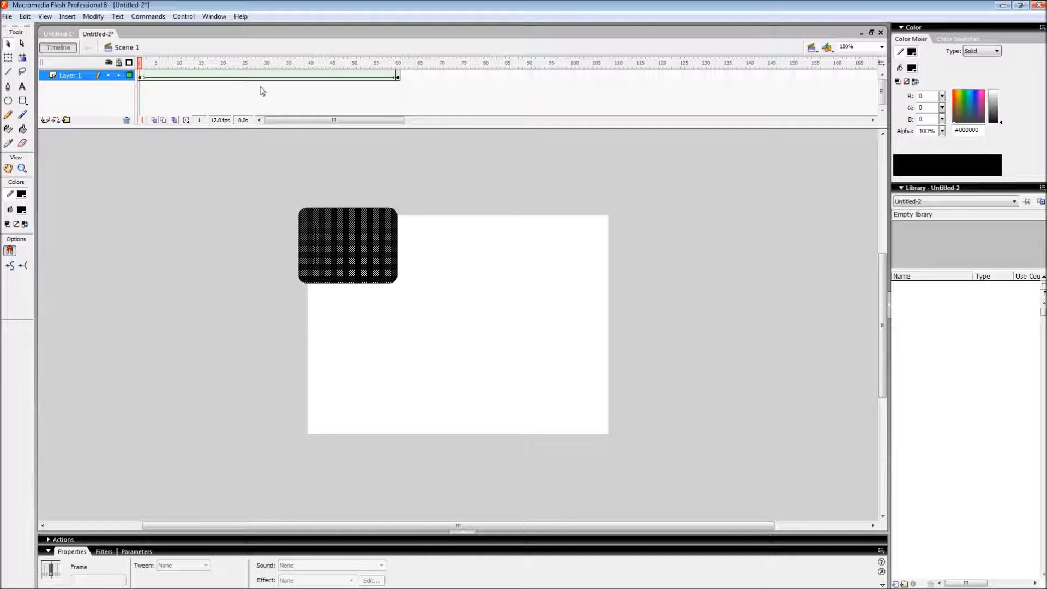
{"action": "left_click_drag", "start_coordinate": [141, 65], "coordinate": [206, 68]}
{"action": "left_click", "coordinate": [139, 77]}
{"action": "left_click", "coordinate": [399, 77]}
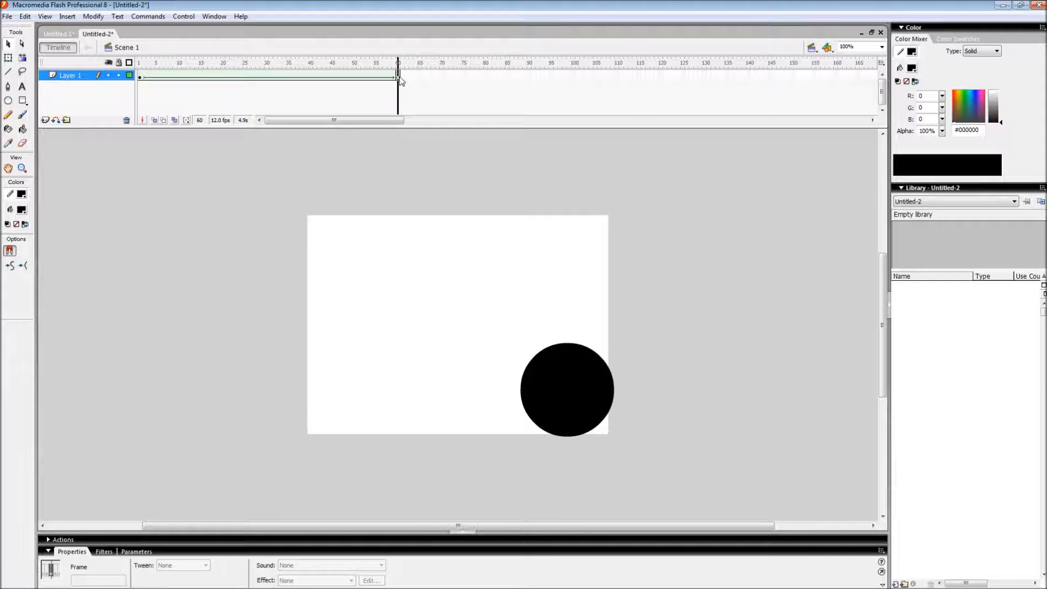
{"action": "left_click", "coordinate": [140, 77]}
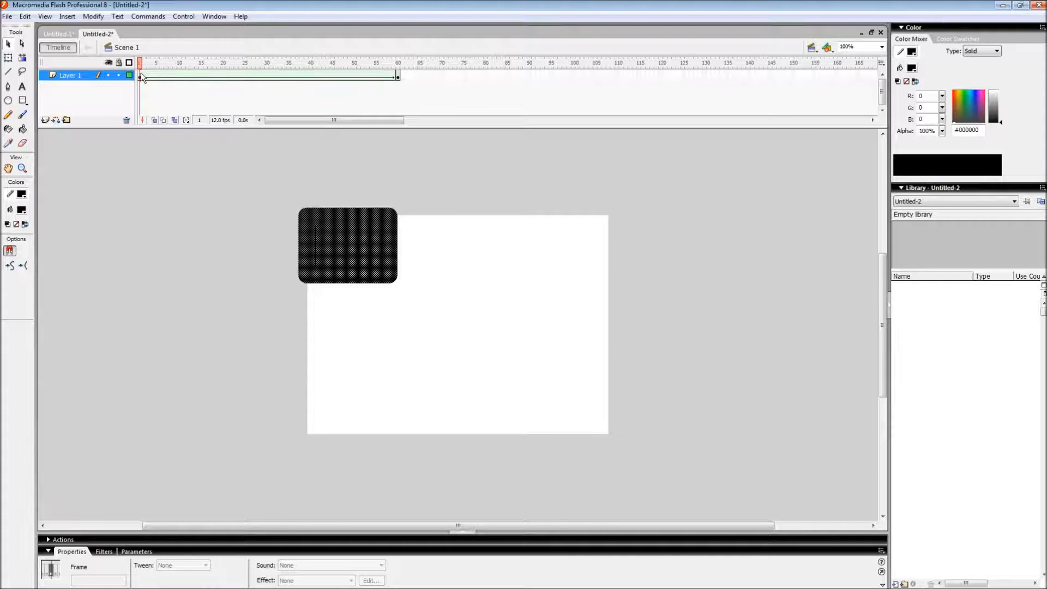
{"action": "left_click_drag", "start_coordinate": [141, 65], "coordinate": [398, 72]}
{"action": "left_click", "coordinate": [140, 64]}
{"action": "mouse_move", "coordinate": [139, 61]}
{"action": "left_mouse_down"}
{"action": "mouse_move", "coordinate": [271, 62]}
{"action": "mouse_move", "coordinate": [139, 63]}
{"action": "left_mouse_up"}
{"action": "left_click_drag", "start_coordinate": [140, 66], "coordinate": [402, 77]}
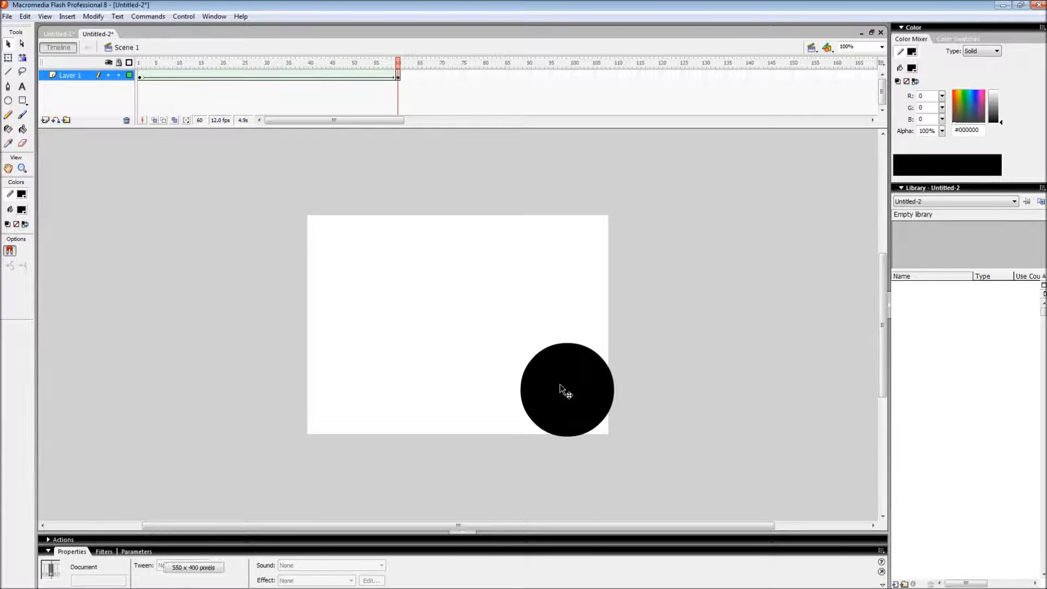
Delete the circle's inner fill in frame 60, leaving its thick outline, and preview the tween from frame 1.
{"action": "left_click", "coordinate": [566, 389]}
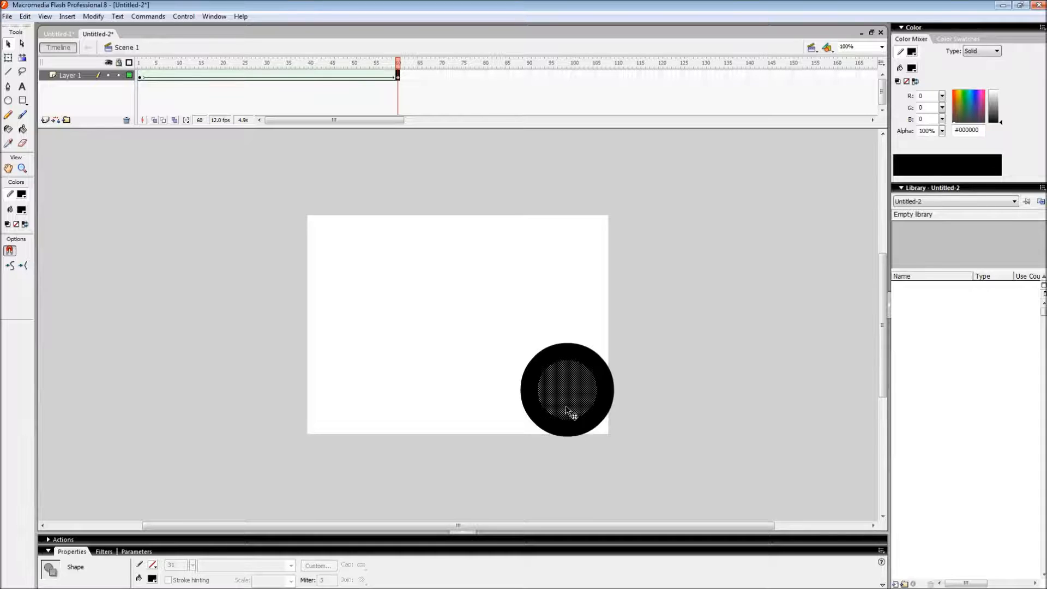
{"action": "key", "text": "Delete"}
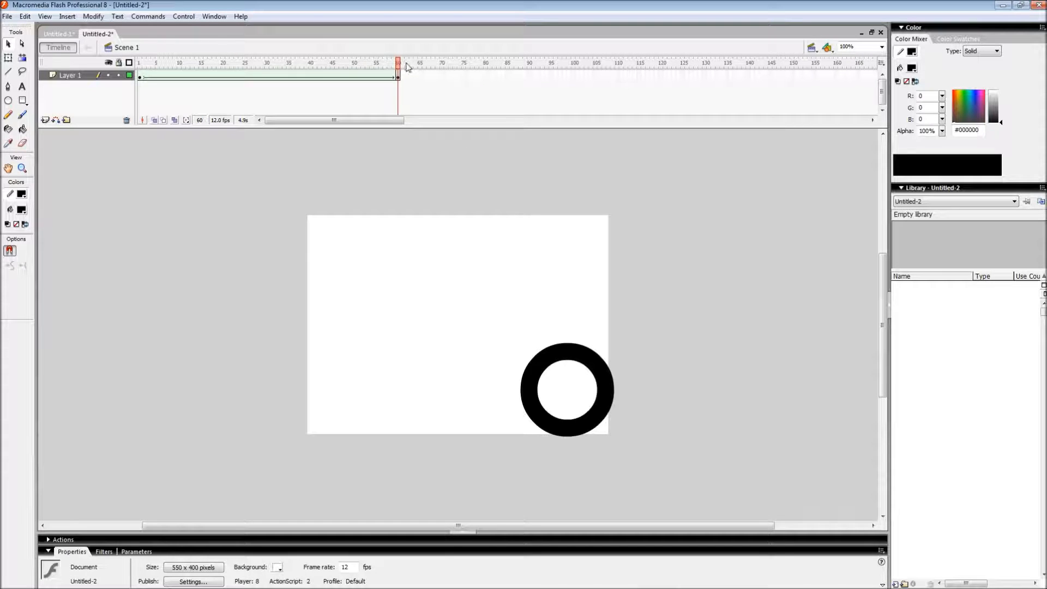
{"action": "left_click", "coordinate": [140, 66]}
{"action": "key", "text": "Return"}
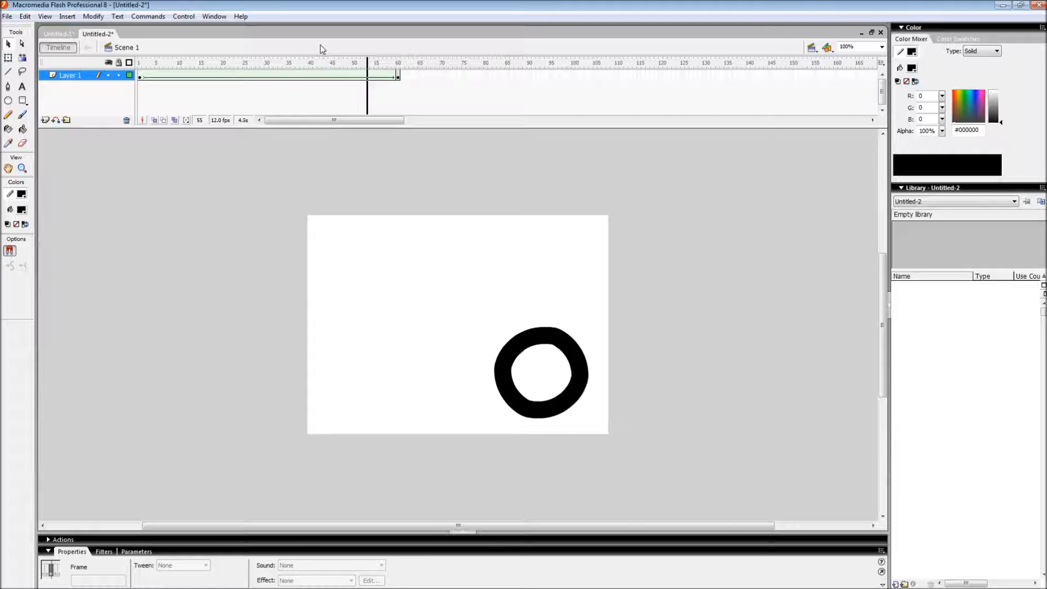
{"action": "left_click", "coordinate": [141, 71]}
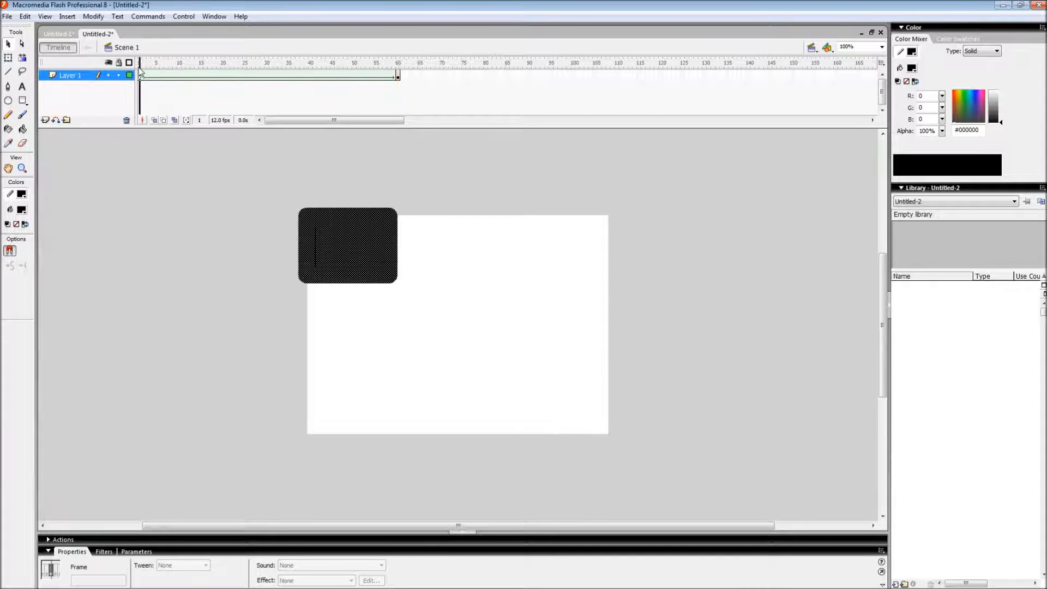
{"action": "left_click", "coordinate": [145, 72]}
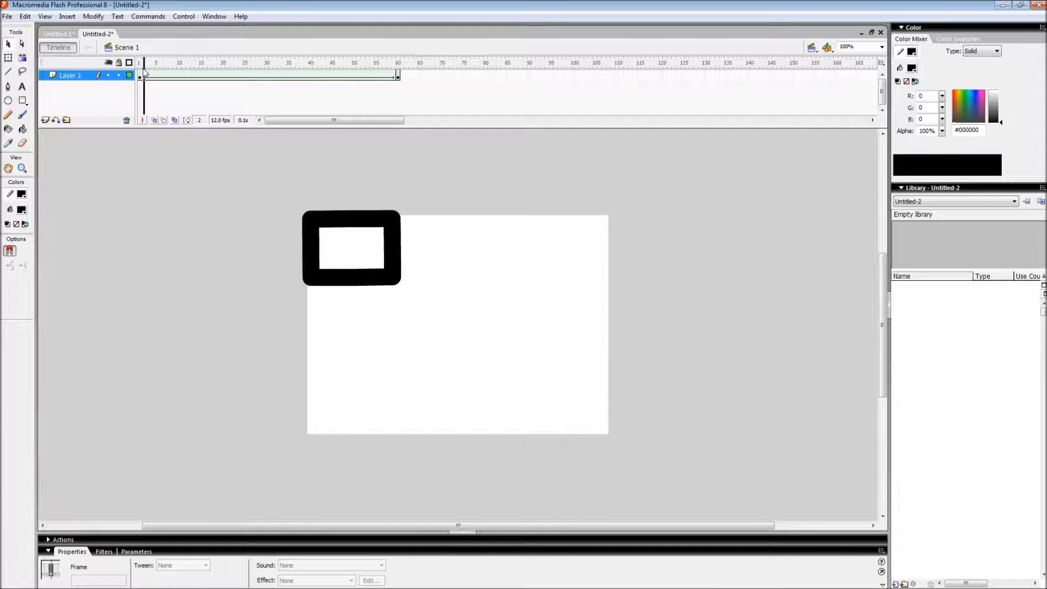
{"action": "left_click_drag", "start_coordinate": [145, 72], "coordinate": [426, 70]}
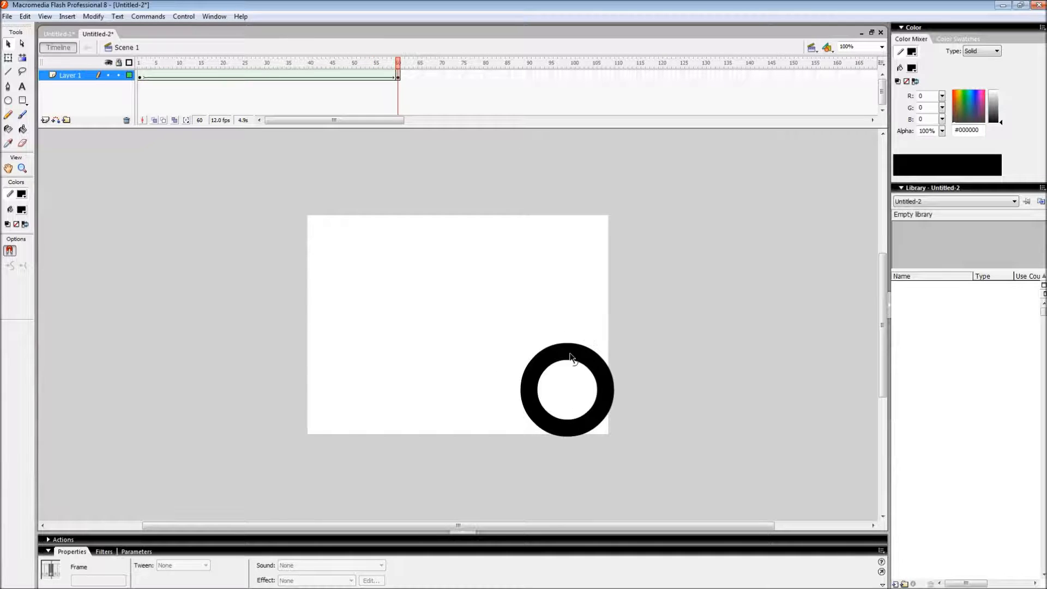
Erase a gap through the upper-left part of the ring in frame 60 and play the animation from frame 1.
{"action": "left_click", "coordinate": [23, 143]}
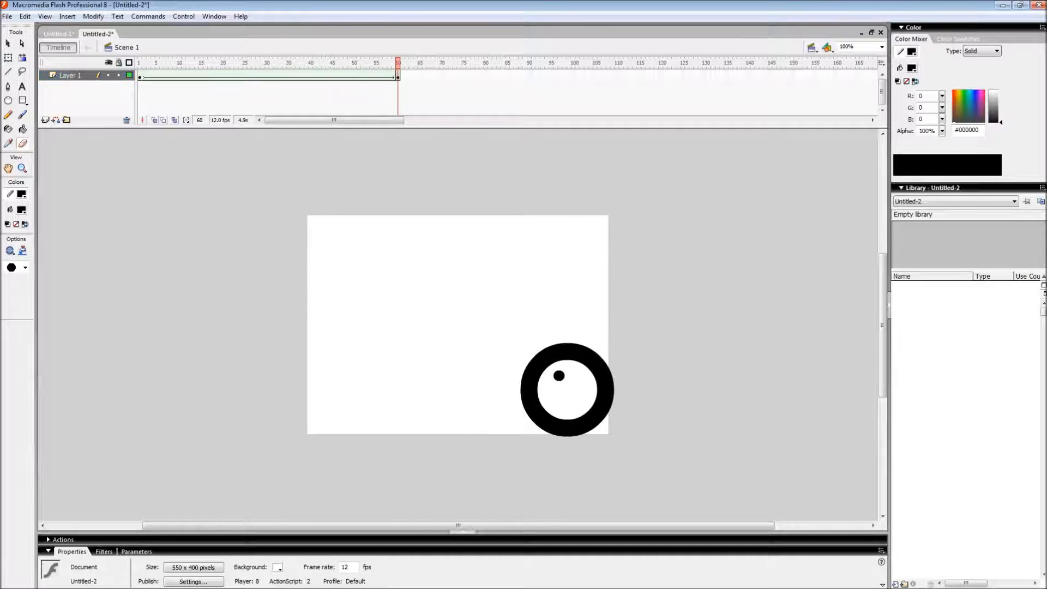
{"action": "left_click_drag", "start_coordinate": [559, 375], "coordinate": [540, 352]}
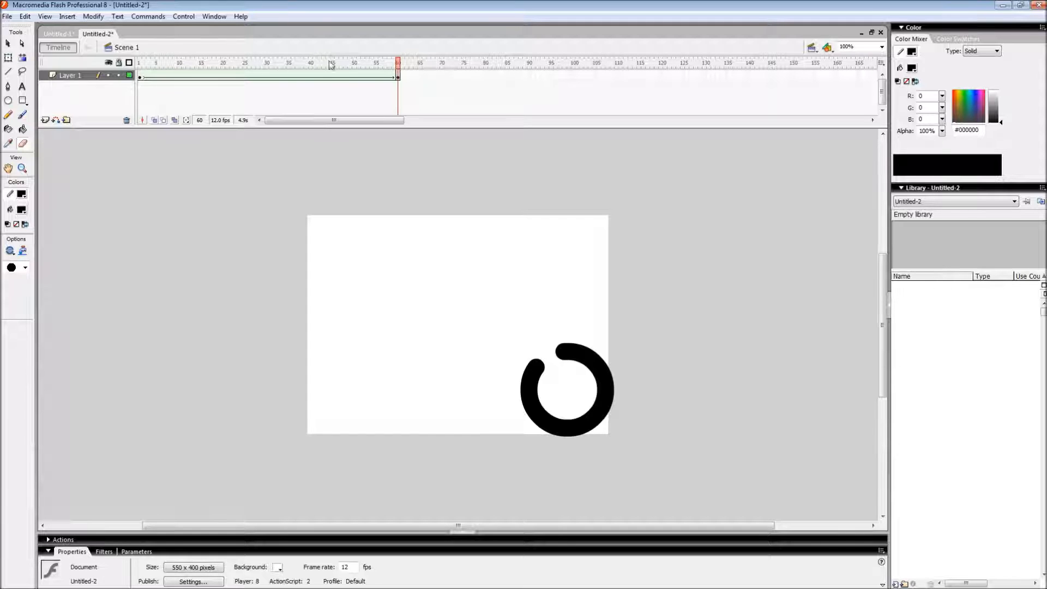
{"action": "left_click", "coordinate": [8, 43]}
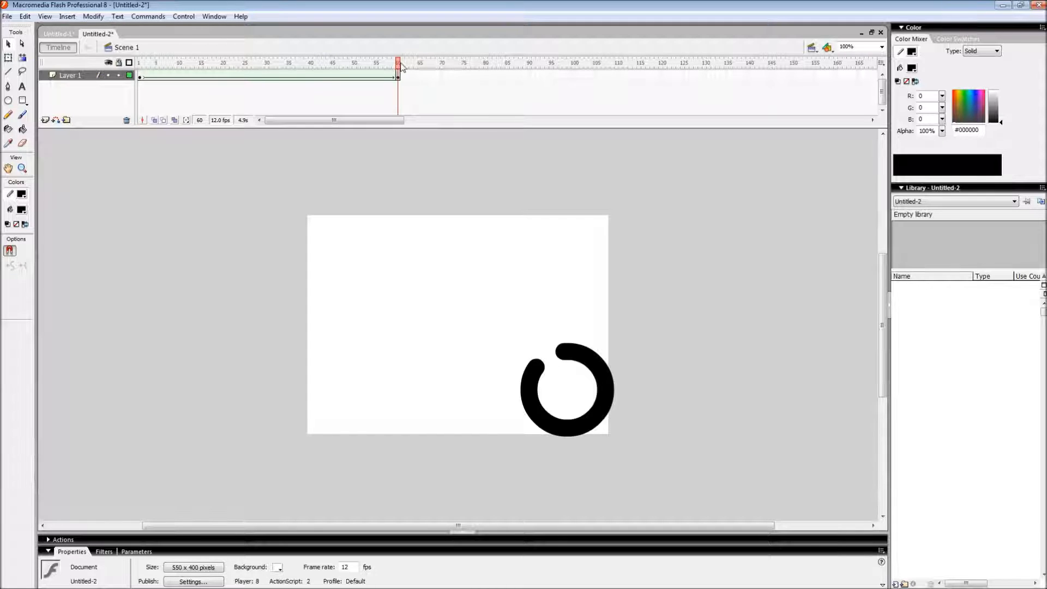
{"action": "left_click", "coordinate": [140, 67]}
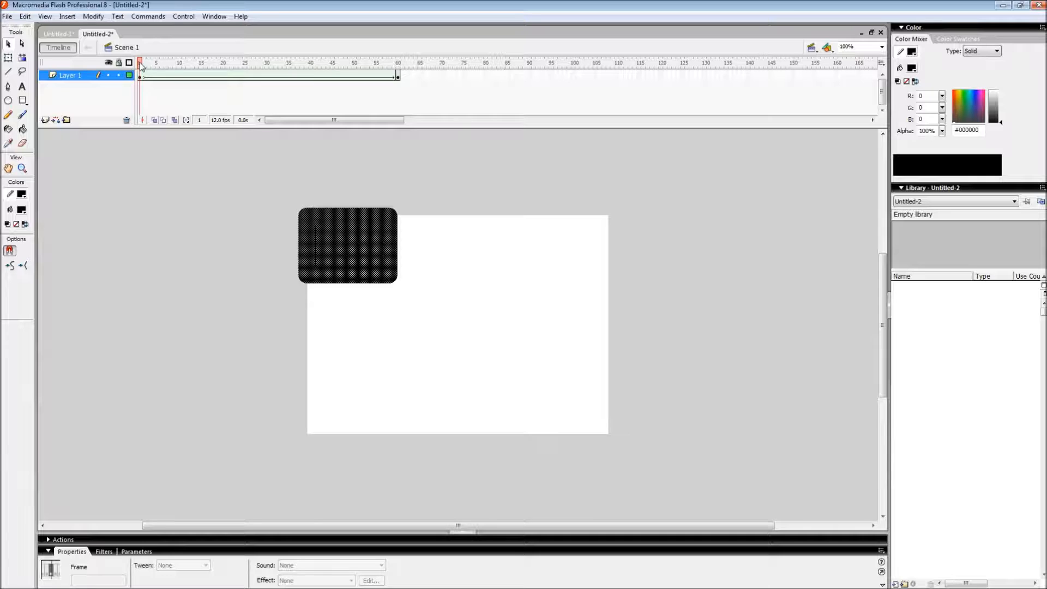
{"action": "key", "text": "Return"}
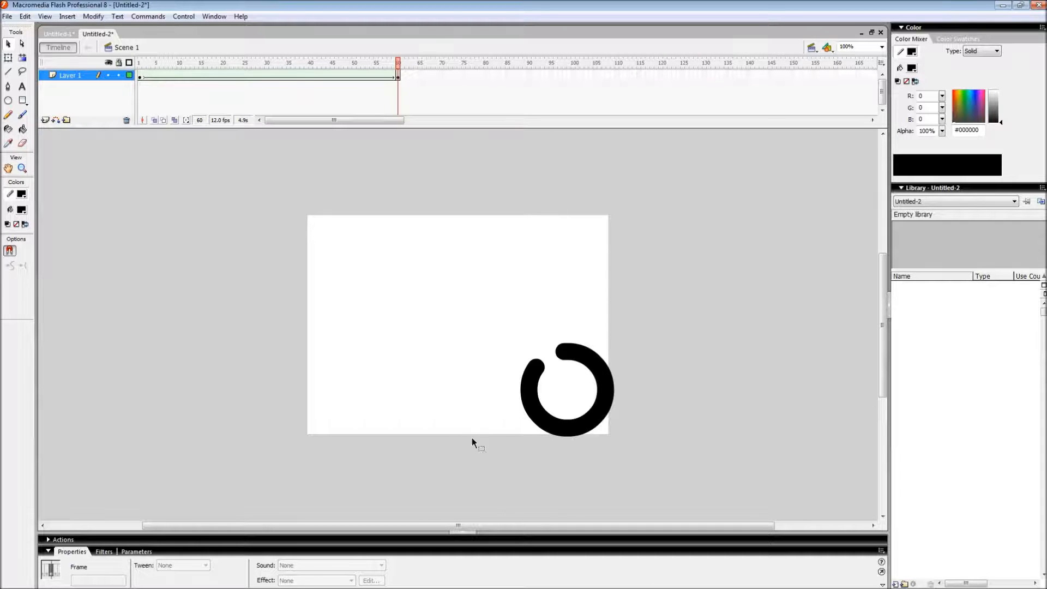
Scrub the stickguy timeline from frame 1 to frame 11 to examine the stick figure's poses.
{"action": "mouse_move", "coordinate": [474, 587]}
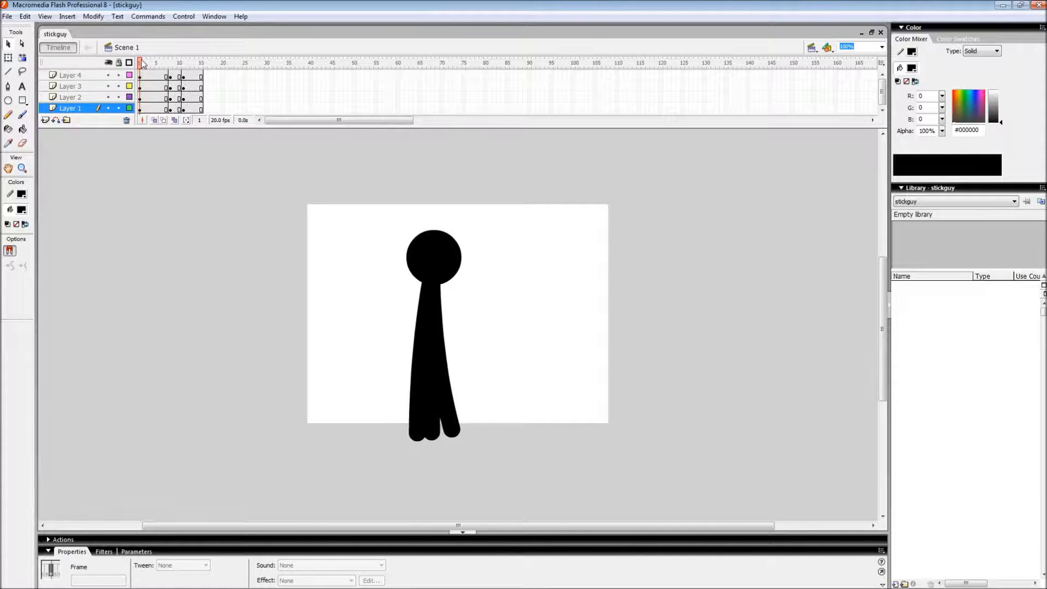
{"action": "mouse_move", "coordinate": [141, 61]}
{"action": "left_mouse_down"}
{"action": "mouse_move", "coordinate": [171, 65]}
{"action": "mouse_move", "coordinate": [141, 63]}
{"action": "left_mouse_up"}
{"action": "mouse_move", "coordinate": [141, 65]}
{"action": "left_mouse_down"}
{"action": "mouse_move", "coordinate": [159, 64]}
{"action": "mouse_move", "coordinate": [141, 65]}
{"action": "left_mouse_up"}
{"action": "left_click", "coordinate": [139, 66]}
{"action": "left_click_drag", "start_coordinate": [138, 66], "coordinate": [183, 69]}
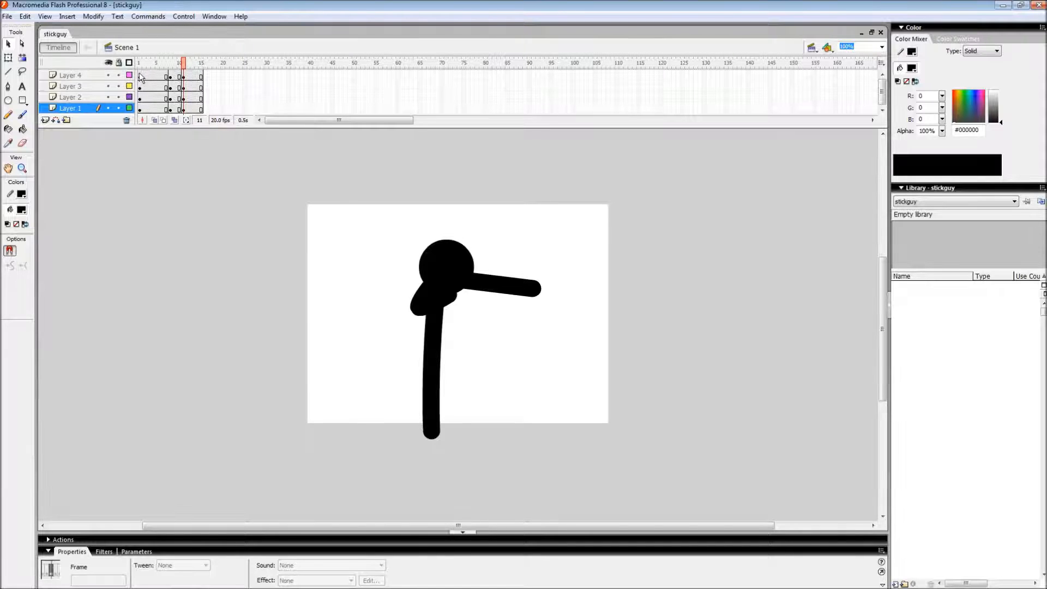
Apply a Shape tween to the frame 1 keyframes of all four layers and preview the motion.
{"action": "left_click_drag", "start_coordinate": [139, 73], "coordinate": [140, 108]}
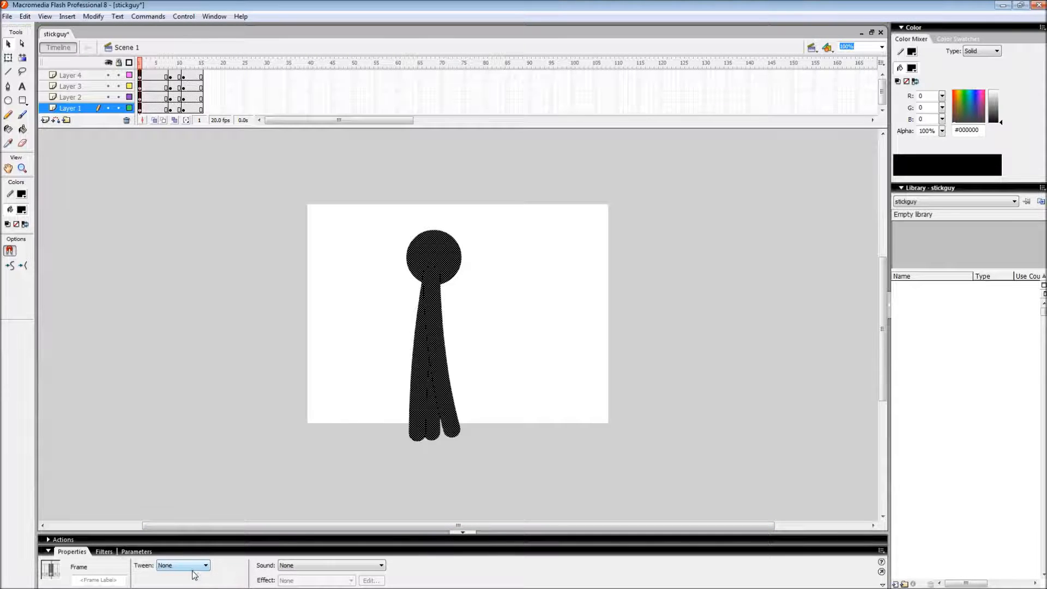
{"action": "left_click", "coordinate": [166, 555]}
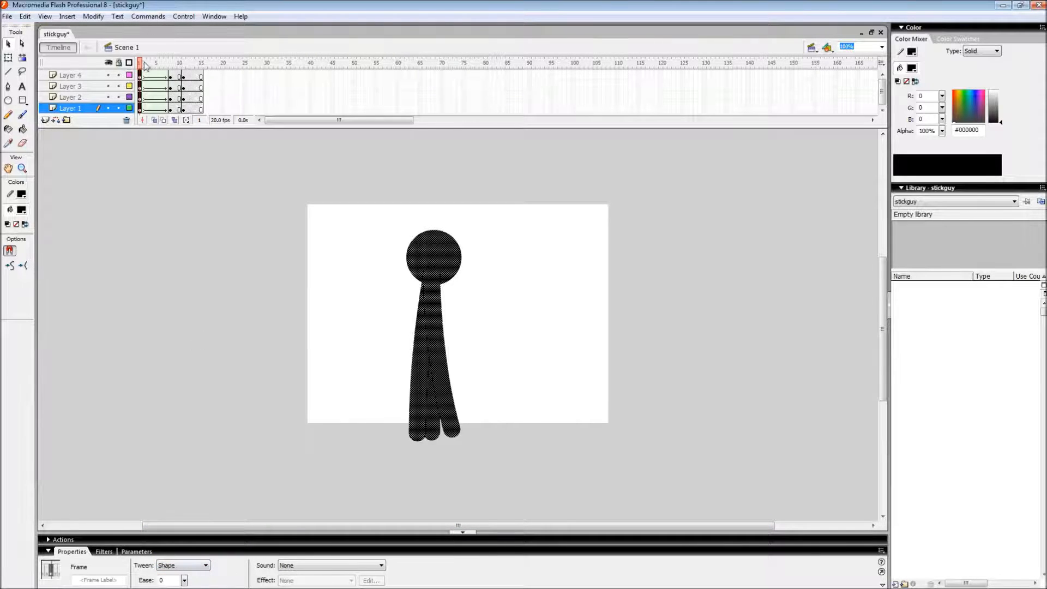
{"action": "left_click_drag", "start_coordinate": [144, 65], "coordinate": [169, 65]}
{"action": "key", "text": "Return"}
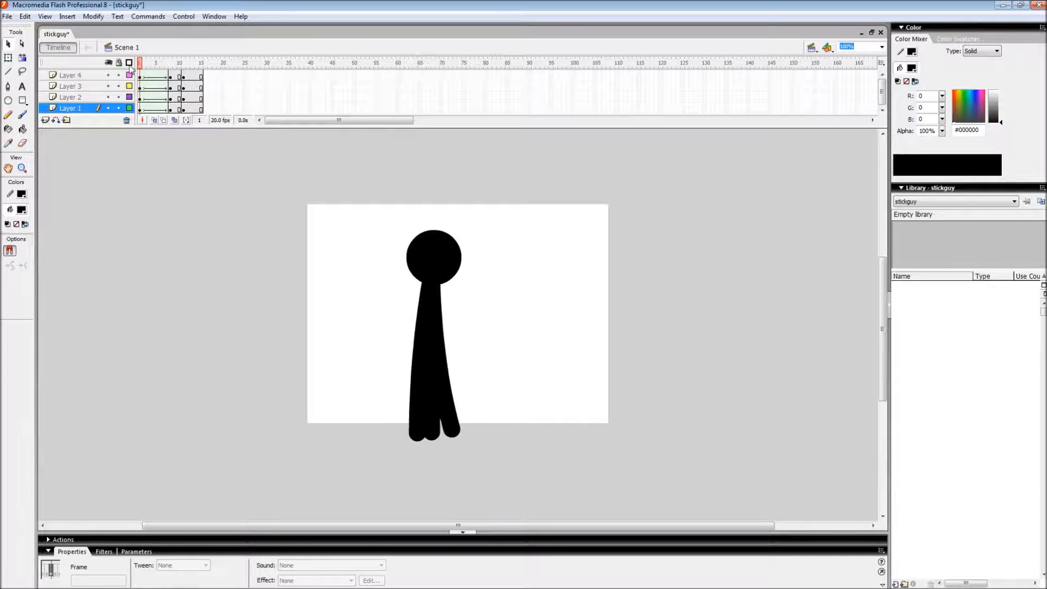
Play the animation from frame 1 and go through frames 4 to 7 to examine how the limbs deform.
{"action": "key", "text": "Return"}
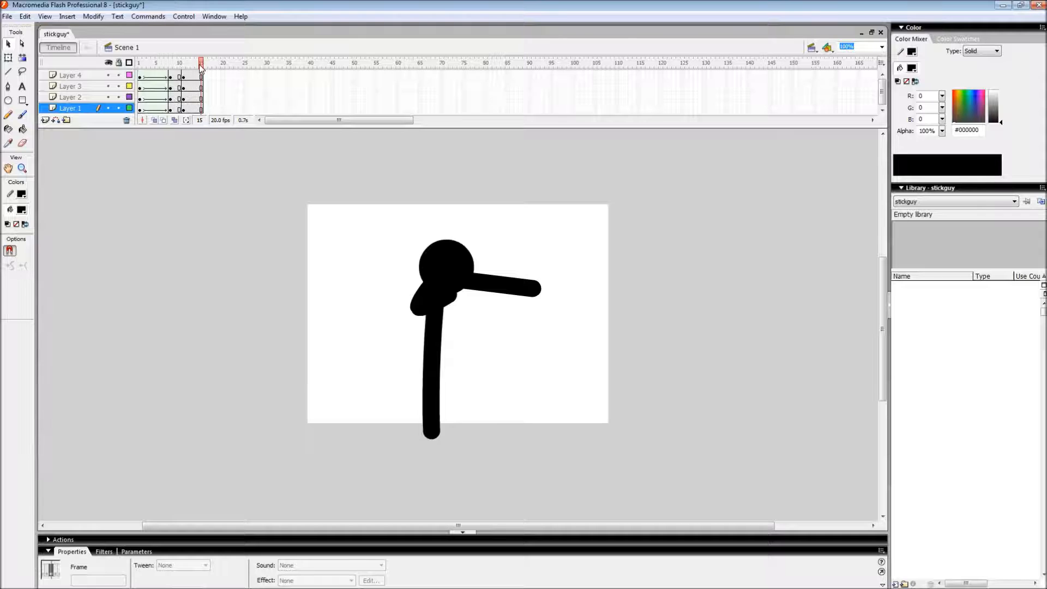
{"action": "left_click_drag", "start_coordinate": [201, 67], "coordinate": [139, 67]}
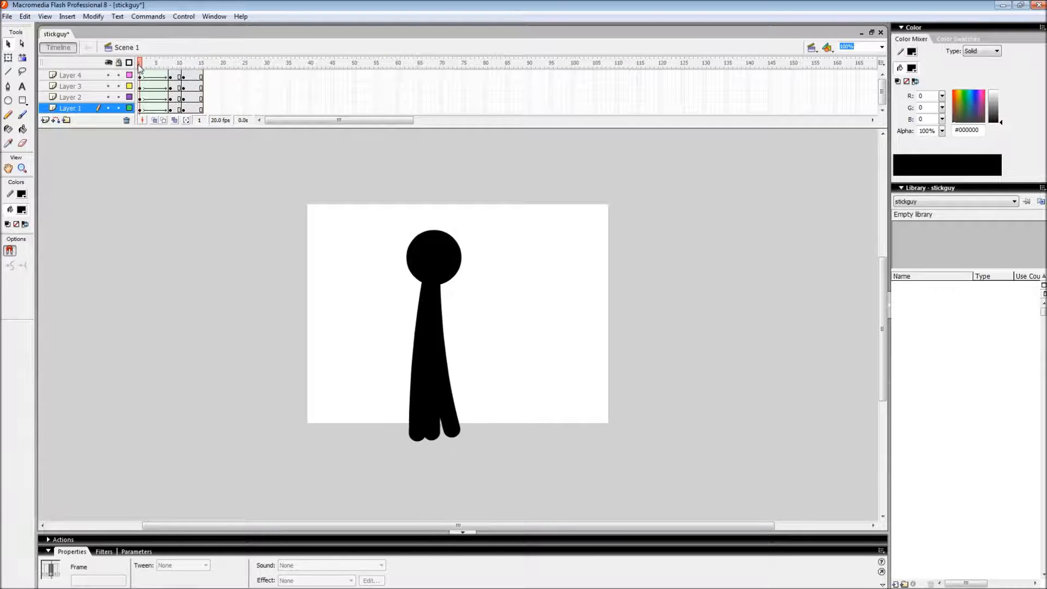
{"action": "key", "text": "Return"}
{"action": "key", "text": "Return"}
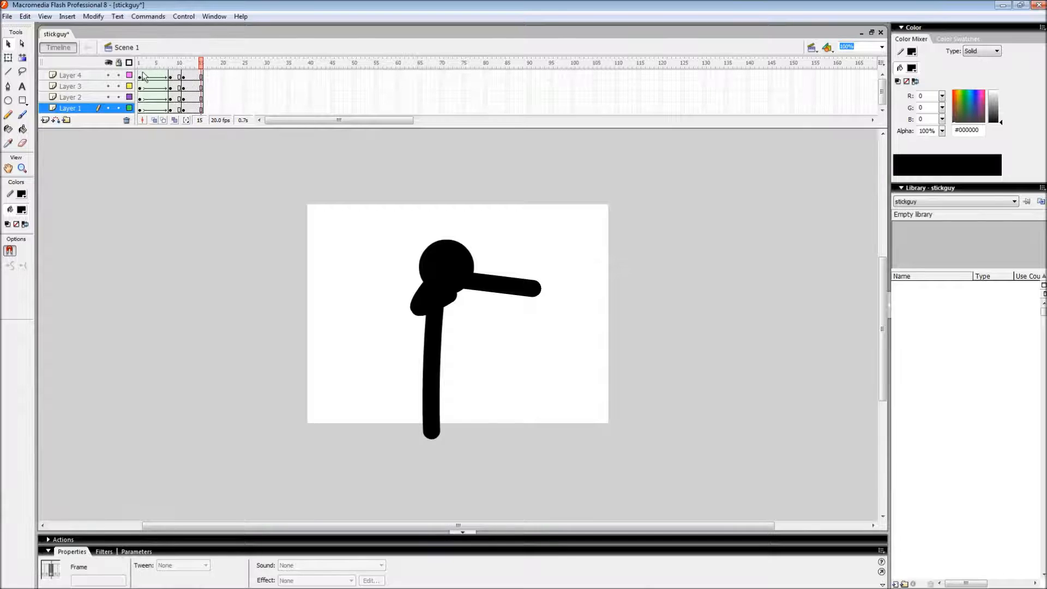
{"action": "left_click", "coordinate": [140, 76]}
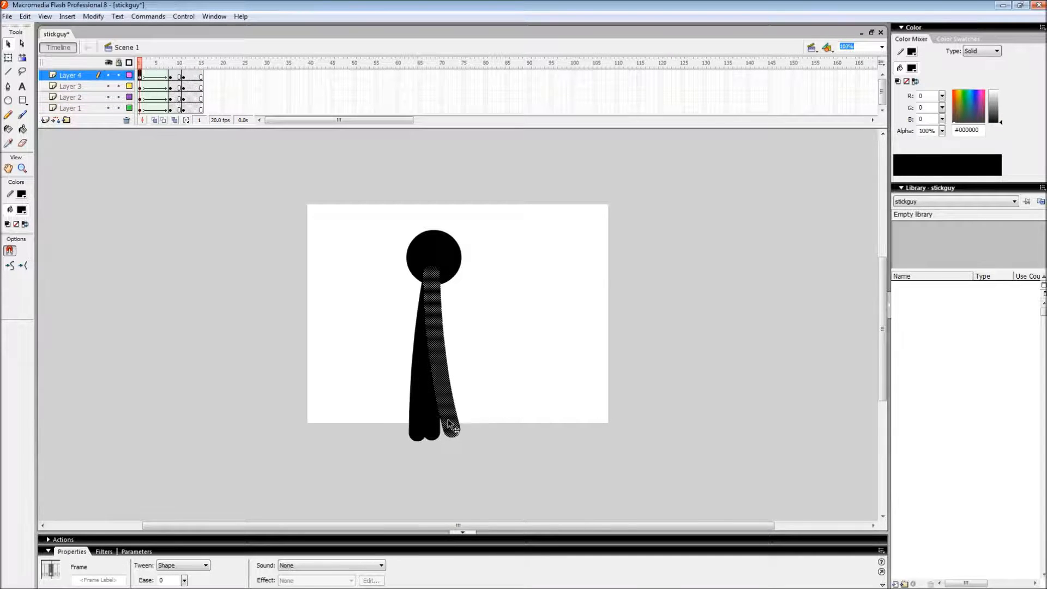
{"action": "left_click", "coordinate": [152, 63]}
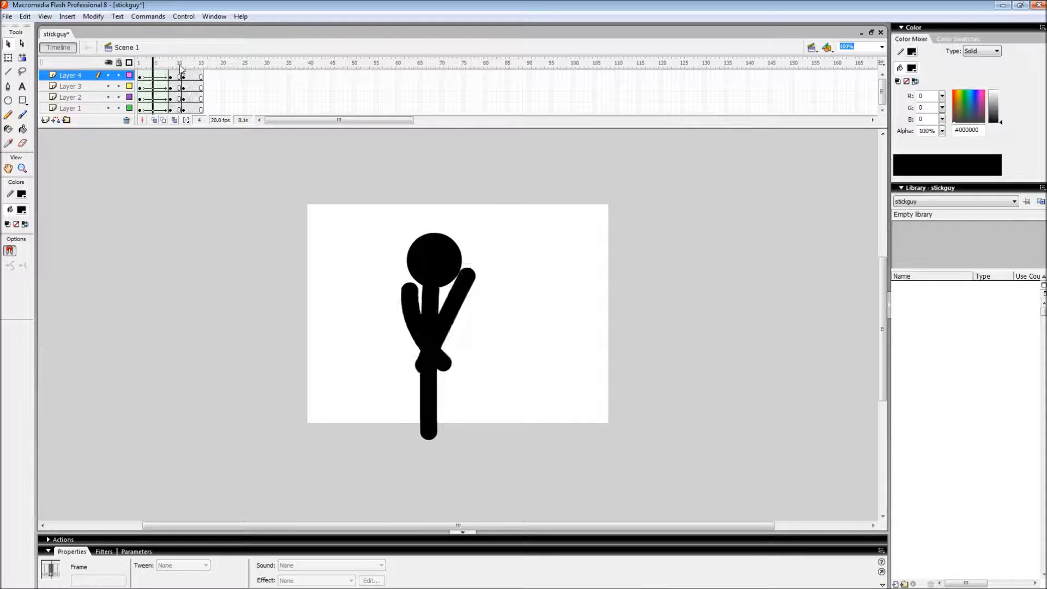
{"action": "key", "text": "period"}
{"action": "key", "text": "period"}
{"action": "key", "text": "period"}
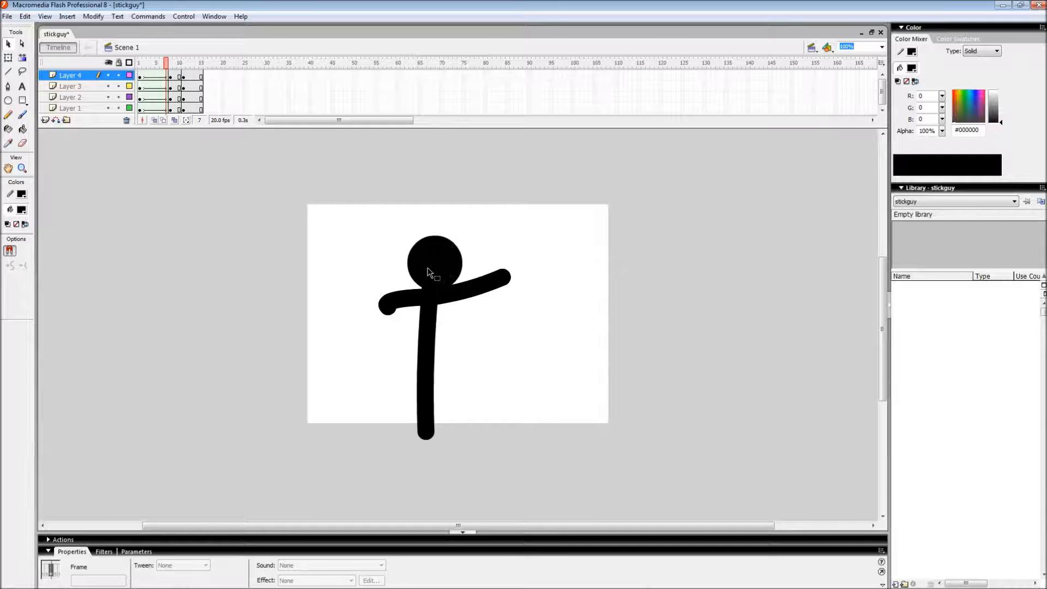
{"action": "left_click", "coordinate": [141, 63]}
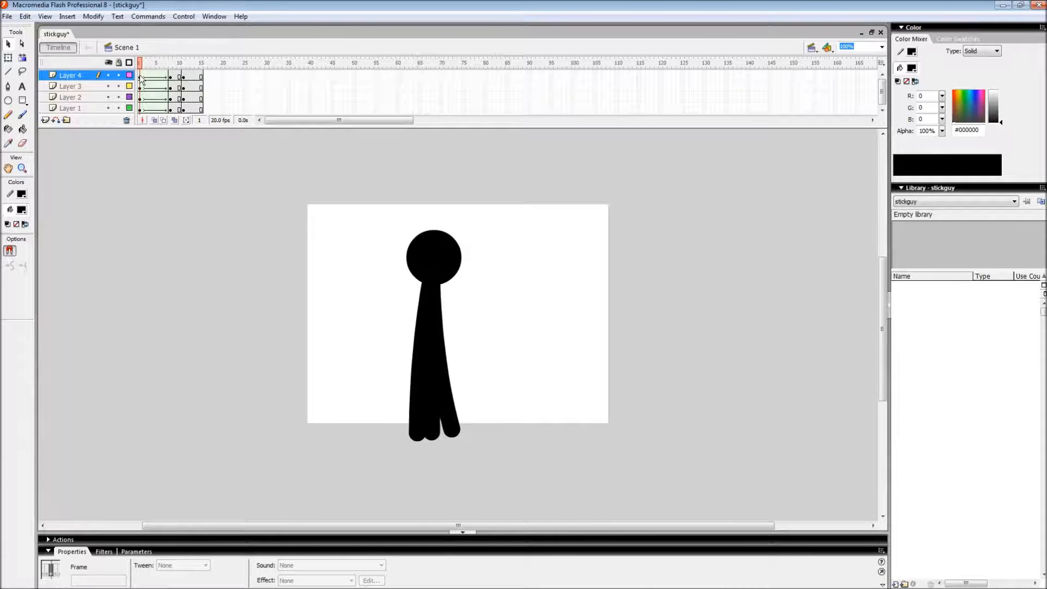
Add two shape hints to the Layer 4 arm in frame 1, one at the shoulder and one at the hand, and play the animation.
{"action": "left_click", "coordinate": [140, 76]}
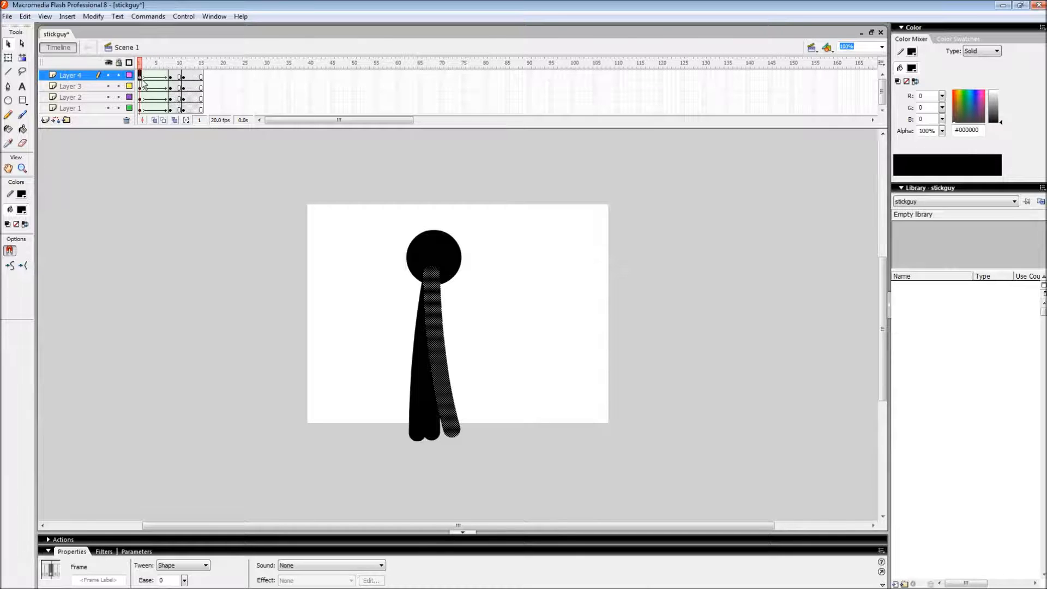
{"action": "key", "text": "ctrl+shift+h"}
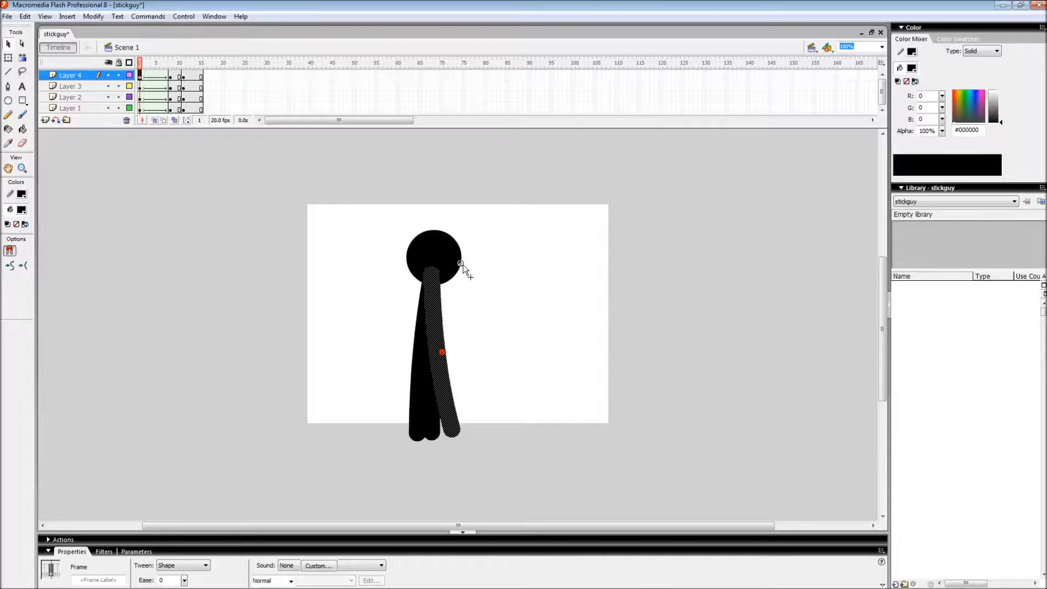
{"action": "left_click_drag", "start_coordinate": [442, 353], "coordinate": [431, 274]}
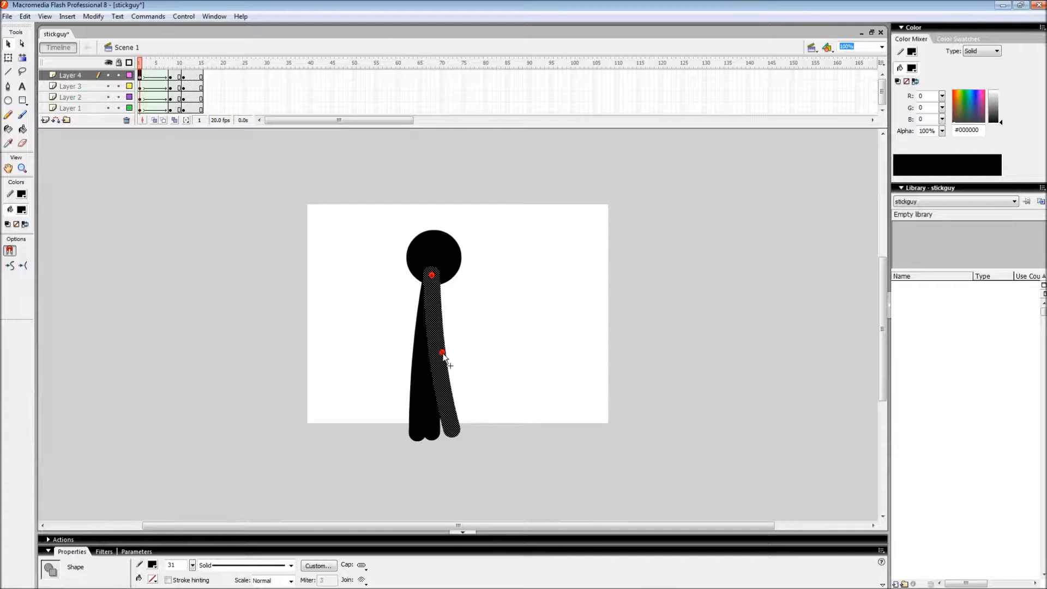
{"action": "left_click_drag", "start_coordinate": [442, 352], "coordinate": [451, 430]}
{"action": "left_click", "coordinate": [143, 75]}
{"action": "key", "text": "Return"}
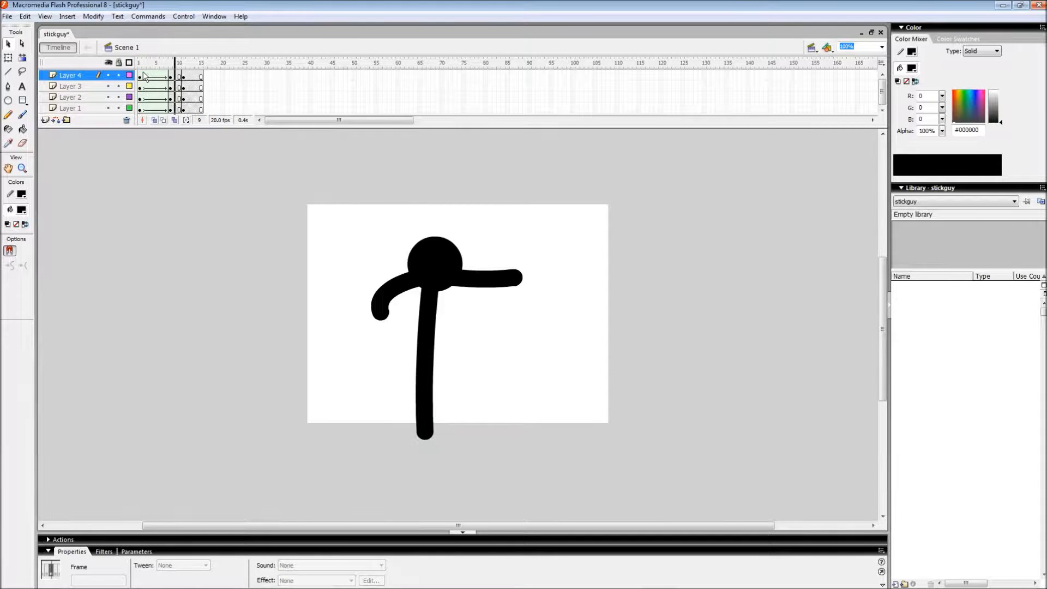
Place the matching hints on the Layer 4 arm's hand and shoulder in frame 8, and compare them with frame 1.
{"action": "left_click", "coordinate": [139, 64]}
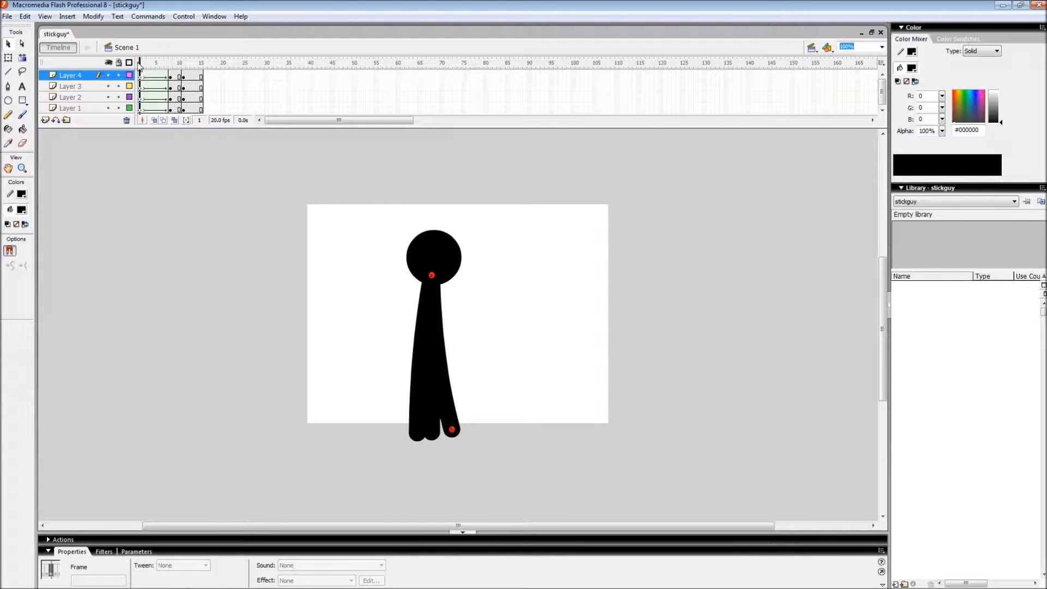
{"action": "left_click_drag", "start_coordinate": [139, 64], "coordinate": [162, 68]}
{"action": "left_click", "coordinate": [170, 77]}
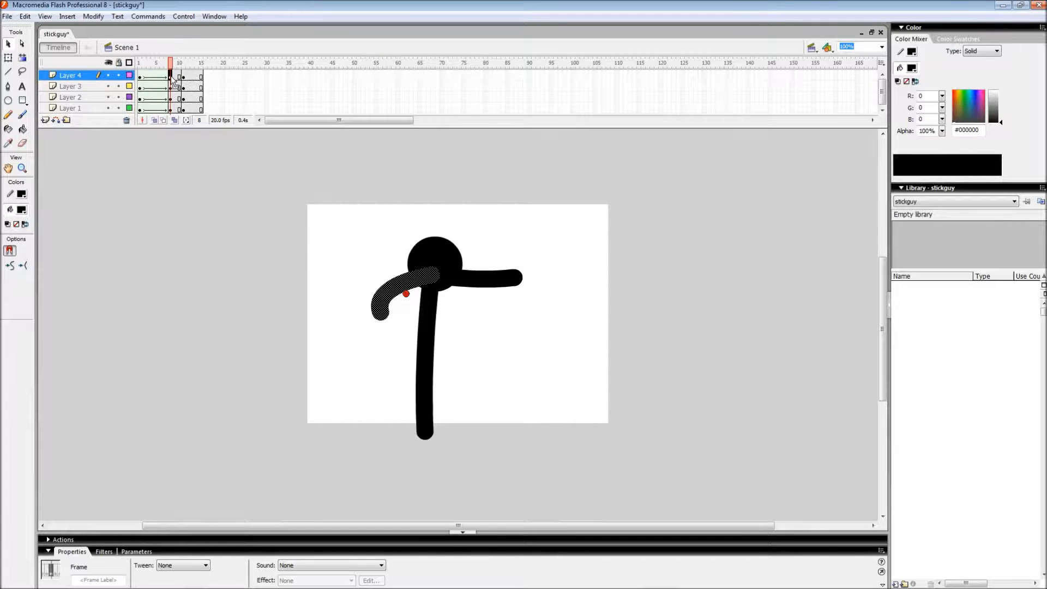
{"action": "left_click", "coordinate": [407, 295]}
{"action": "left_click_drag", "start_coordinate": [383, 310], "coordinate": [385, 315]}
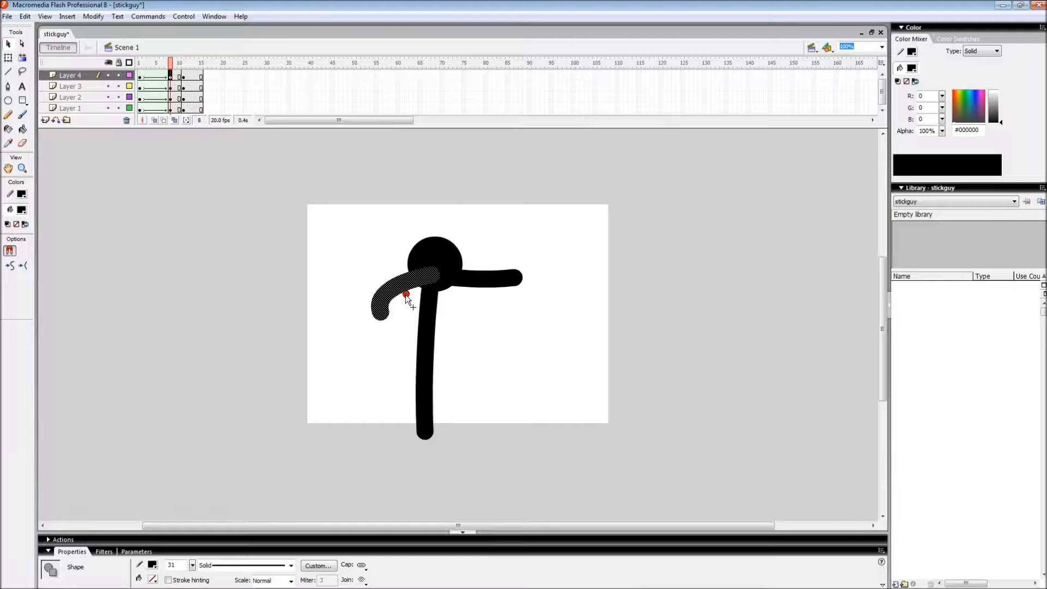
{"action": "left_click_drag", "start_coordinate": [382, 315], "coordinate": [383, 315]}
{"action": "left_click_drag", "start_coordinate": [406, 295], "coordinate": [431, 274]}
{"action": "left_click", "coordinate": [140, 77]}
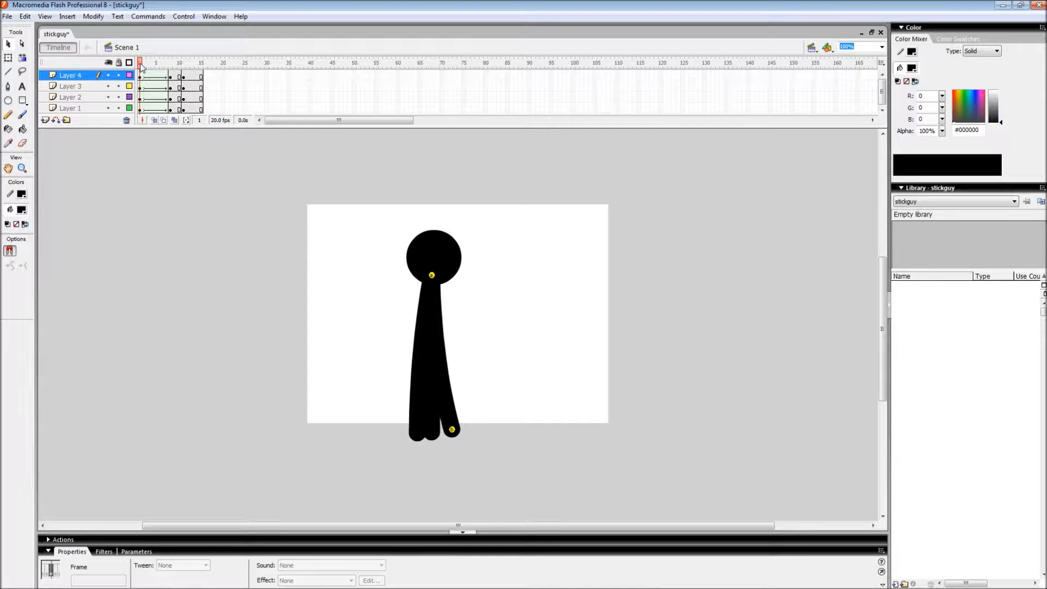
{"action": "left_click", "coordinate": [175, 63]}
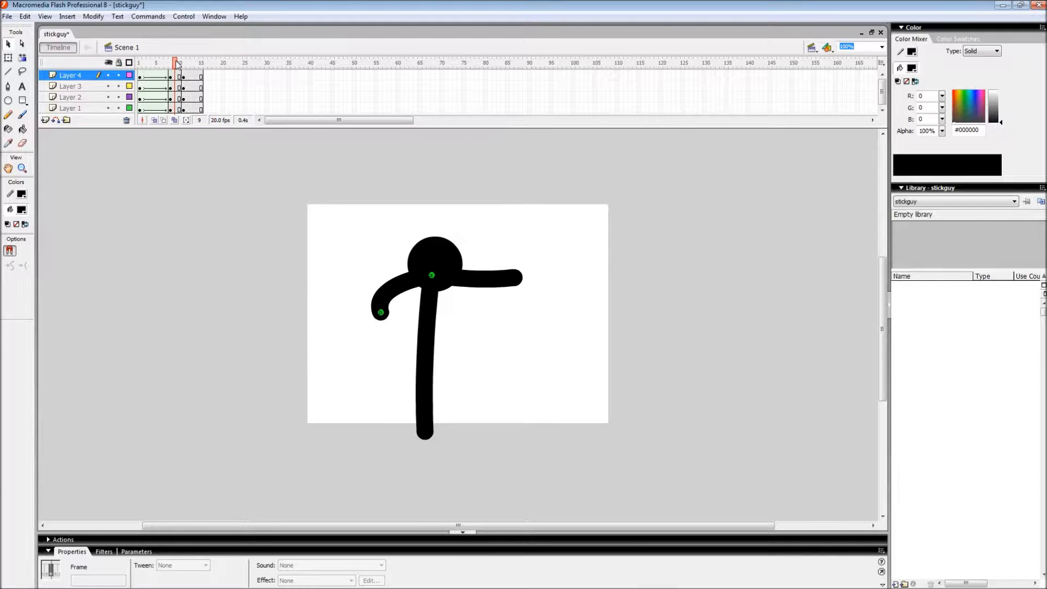
{"action": "left_click", "coordinate": [139, 63]}
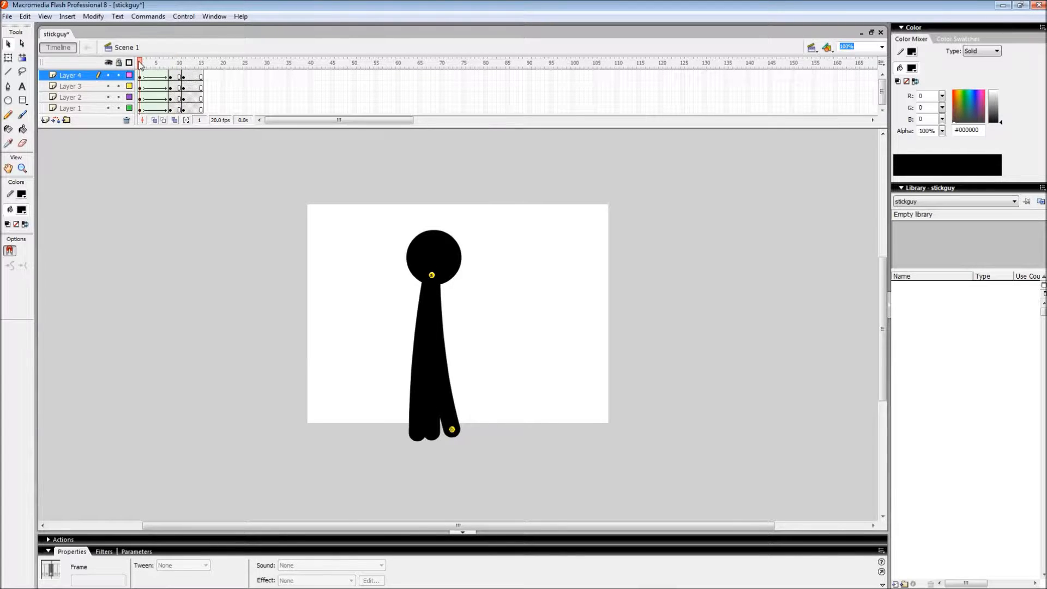
{"action": "left_click", "coordinate": [170, 63]}
Apply a Shape tween to Layer 4's frame 8 keyframe and play the animation from frame 1.
{"action": "right_click", "coordinate": [171, 78]}
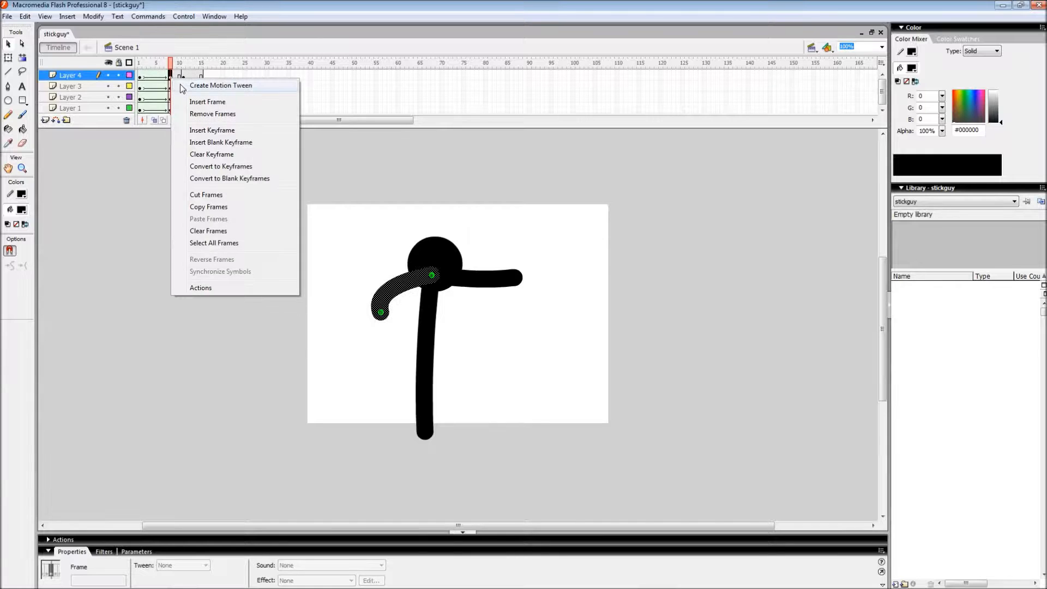
{"action": "left_click", "coordinate": [170, 66]}
{"action": "left_click", "coordinate": [171, 75]}
{"action": "left_click", "coordinate": [186, 565]}
{"action": "left_click", "coordinate": [188, 554]}
{"action": "left_click", "coordinate": [173, 66]}
{"action": "left_click_drag", "start_coordinate": [172, 66], "coordinate": [139, 66]}
{"action": "key", "text": "Return"}
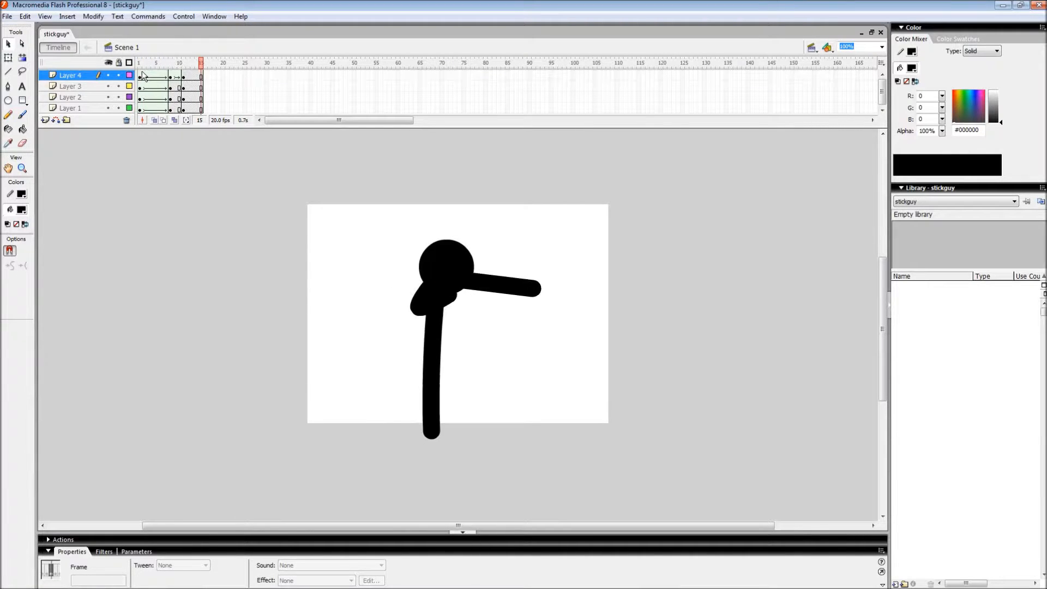
Add two shape hints to the Layer 4 arm in frame 8, at the hand and the shoulder.
{"action": "left_click", "coordinate": [170, 76]}
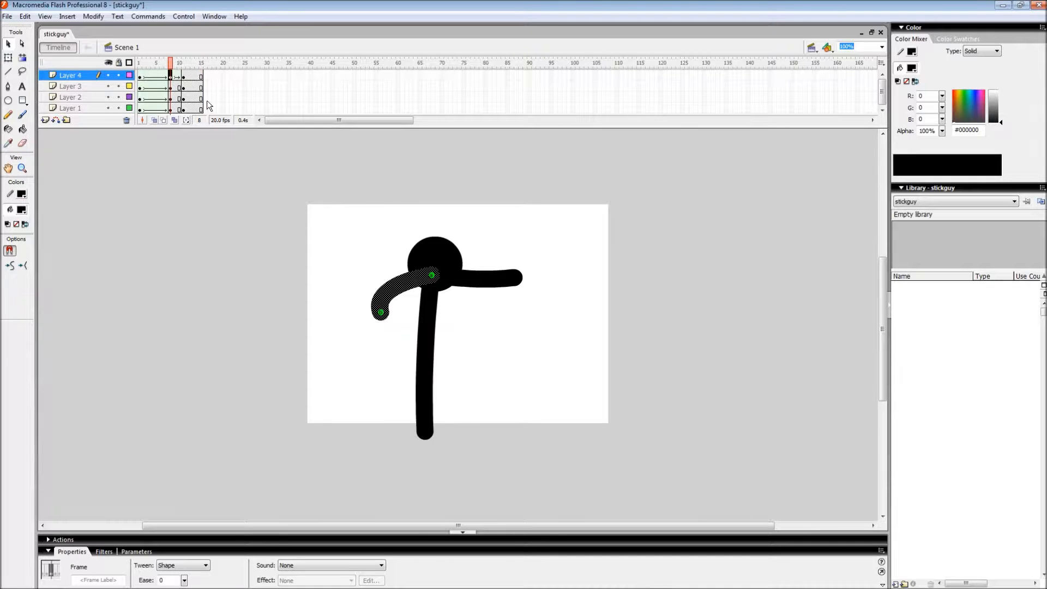
{"action": "key", "text": "ctrl+shift+h"}
{"action": "left_click_drag", "start_coordinate": [405, 295], "coordinate": [432, 275]}
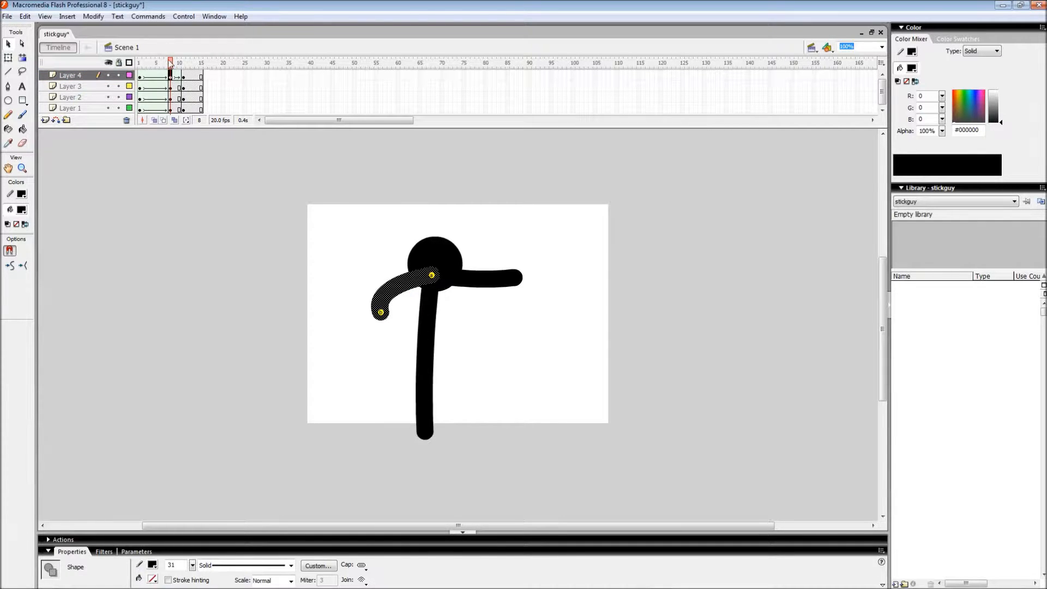
Place the matching hints on the Layer 4 arm's hand and shoulder in frame 11, and play the animation from frame 1.
{"action": "left_click_drag", "start_coordinate": [173, 65], "coordinate": [183, 65]}
{"action": "left_click_drag", "start_coordinate": [485, 283], "coordinate": [533, 288]}
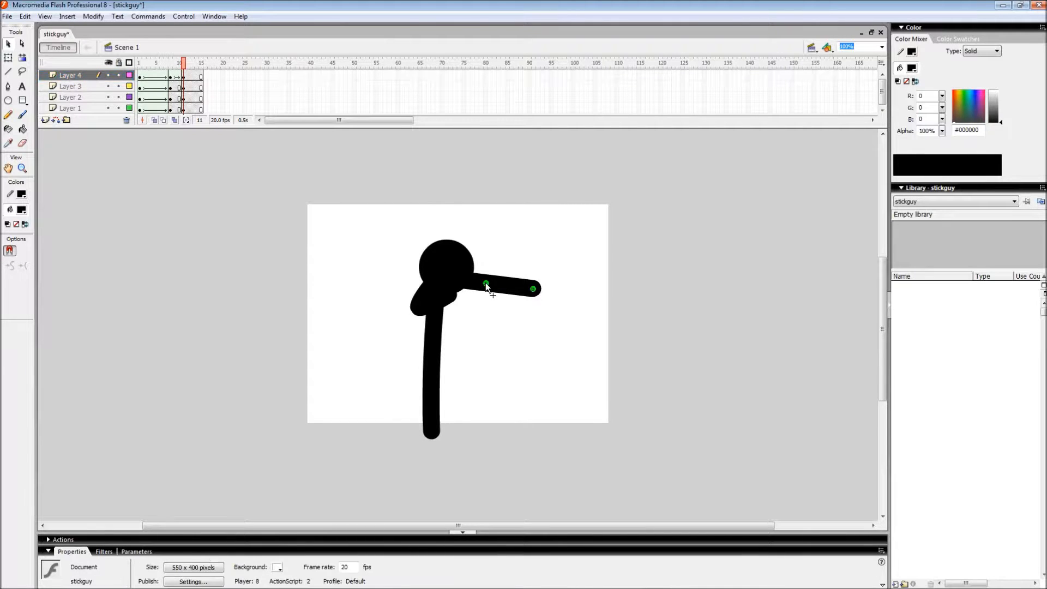
{"action": "left_click_drag", "start_coordinate": [442, 276], "coordinate": [438, 277]}
{"action": "left_click", "coordinate": [140, 76]}
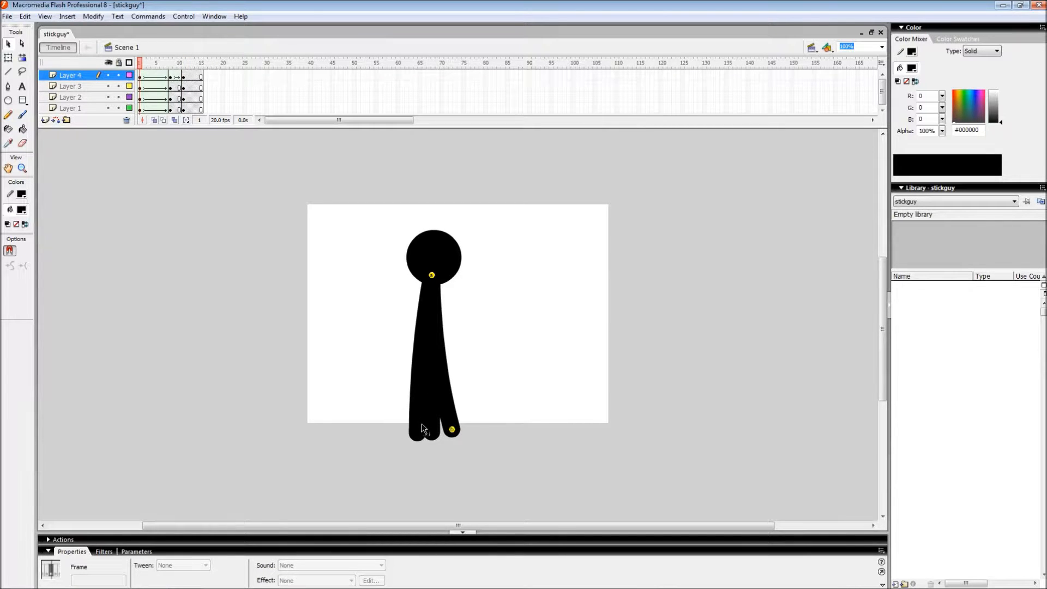
{"action": "key", "text": "Return"}
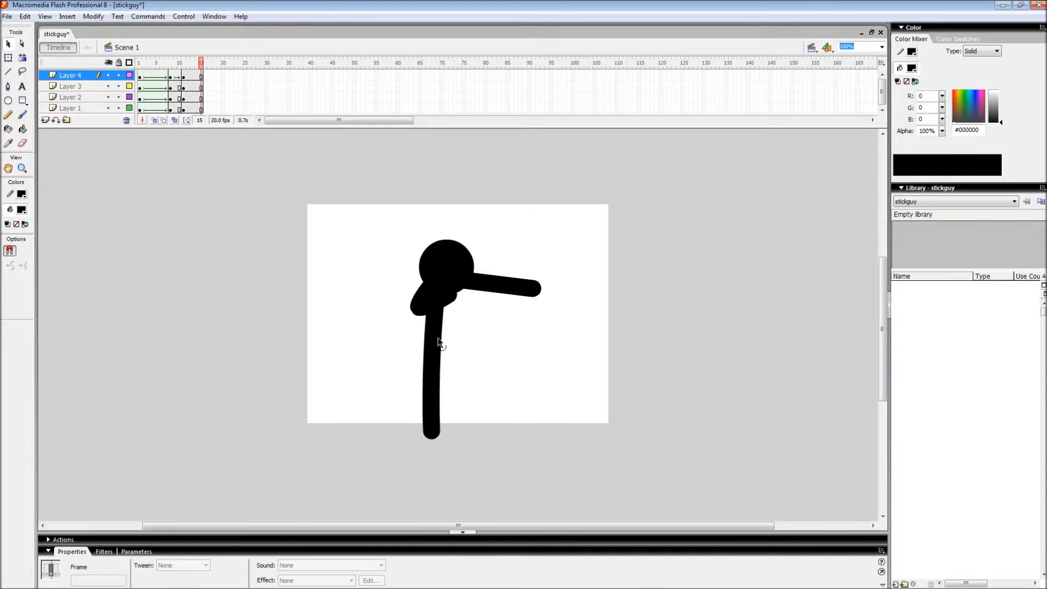
Add two shape hints to the Layer 3 arm in frame 1, one at the hand and one at the shoulder.
{"action": "left_click", "coordinate": [141, 88]}
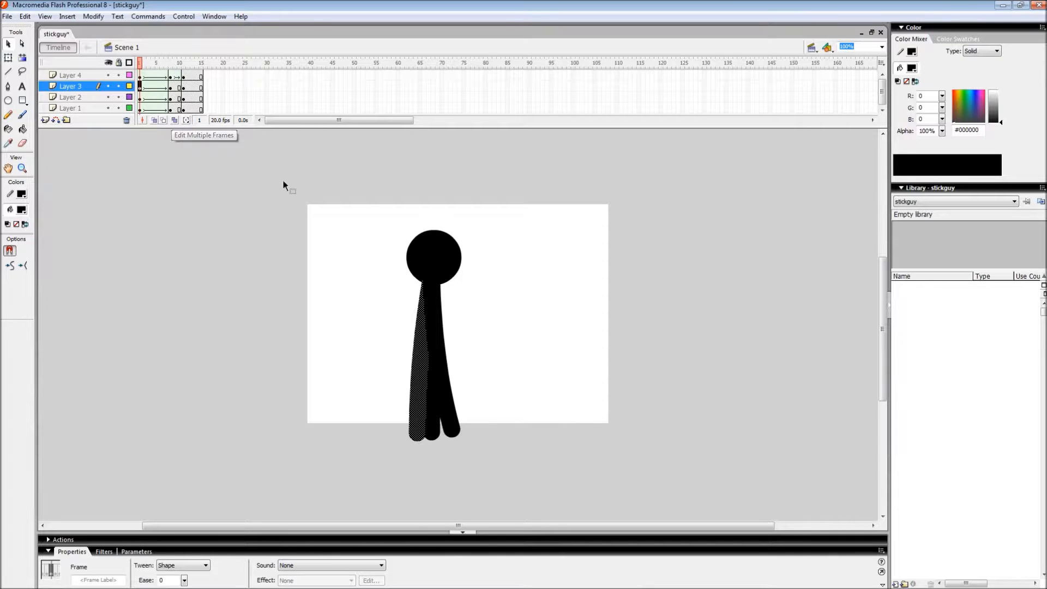
{"action": "left_click", "coordinate": [71, 90]}
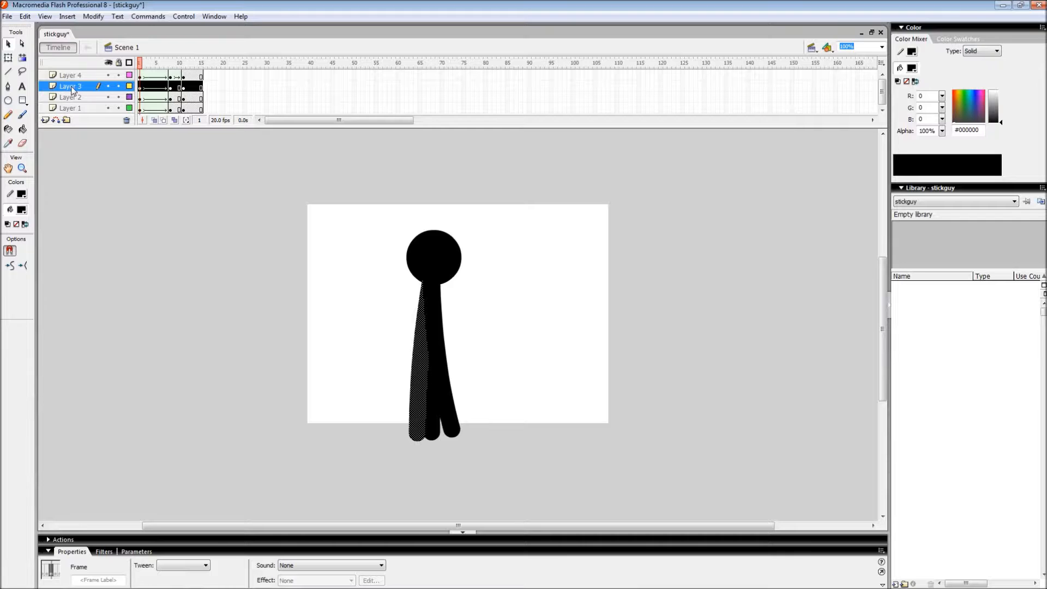
{"action": "left_click", "coordinate": [140, 87]}
{"action": "key", "text": "ctrl+shift+h"}
{"action": "left_click_drag", "start_coordinate": [426, 356], "coordinate": [418, 435]}
{"action": "left_click_drag", "start_coordinate": [425, 354], "coordinate": [431, 275]}
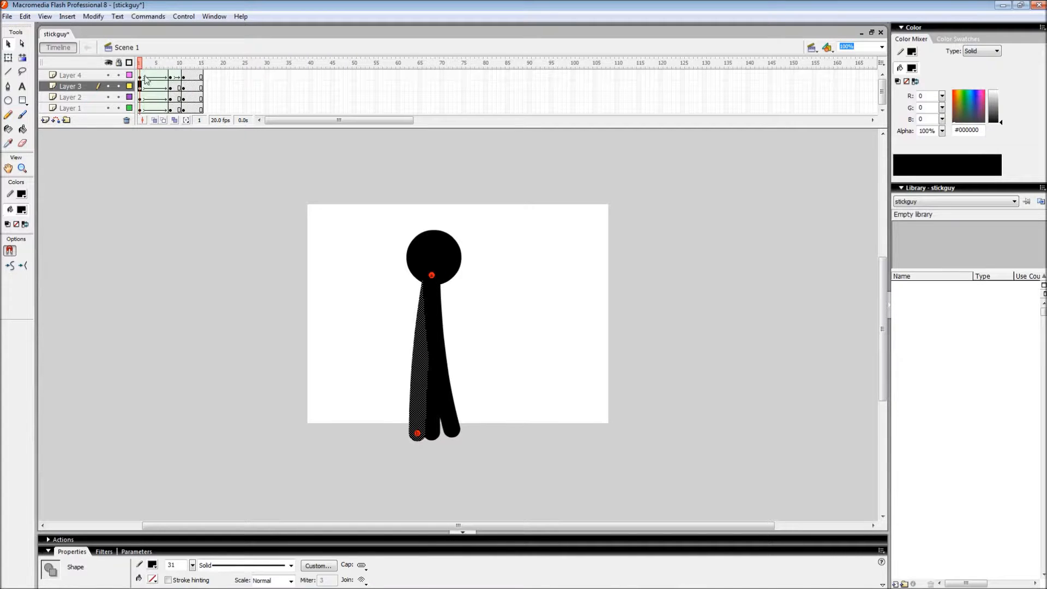
Place the matching hints on the Layer 3 arm's shoulder and hand in frame 8, and select that keyframe.
{"action": "left_click", "coordinate": [171, 87]}
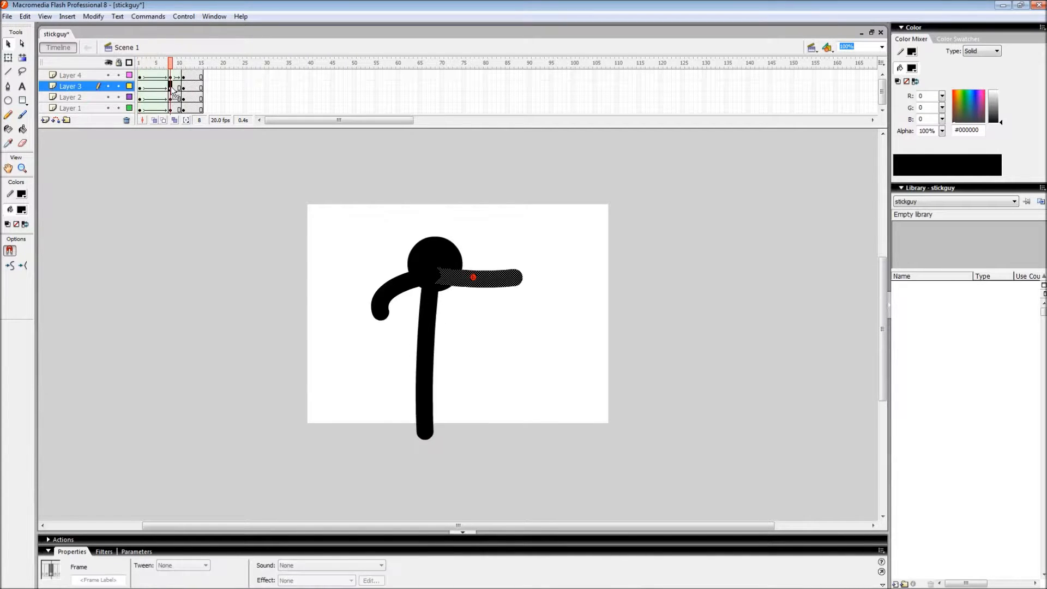
{"action": "left_click_drag", "start_coordinate": [496, 279], "coordinate": [431, 275]}
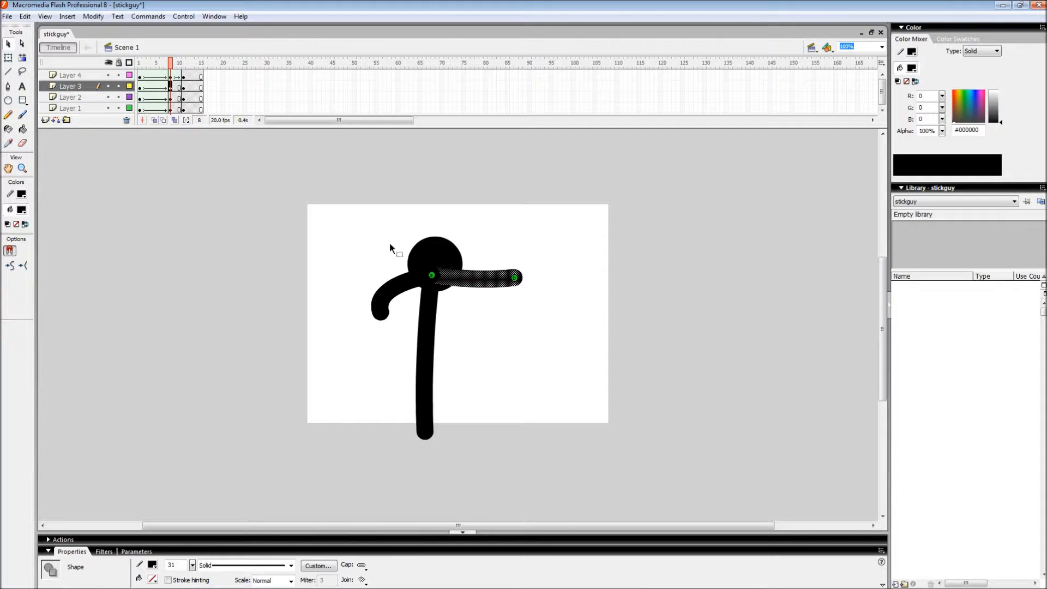
{"action": "left_click", "coordinate": [171, 89]}
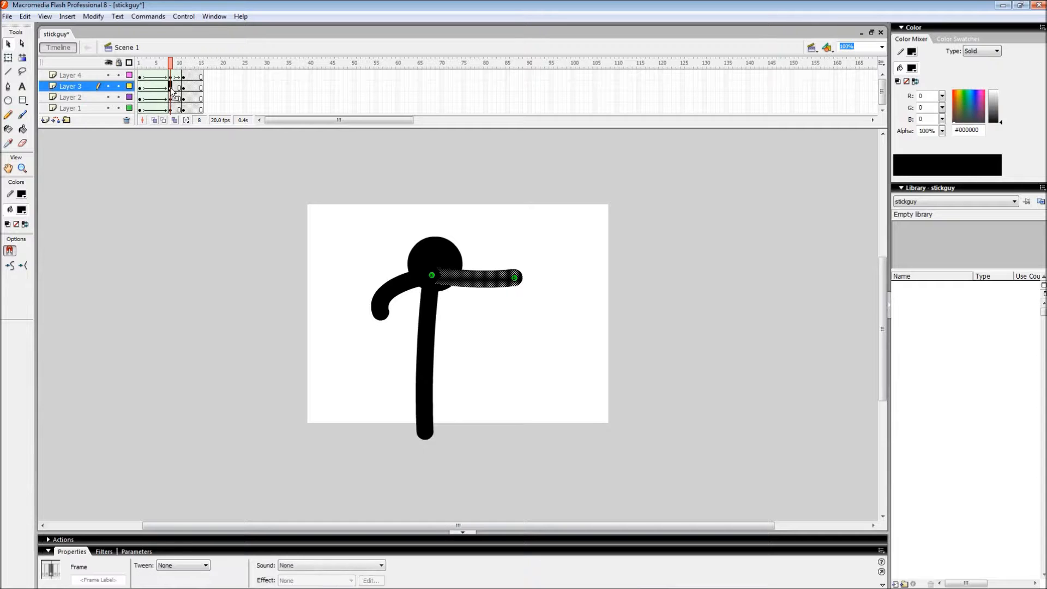
Apply a Shape tween to Layer 3 from frame 8 and add two shape hints, at the arm's hand and shoulder.
{"action": "left_click", "coordinate": [207, 568]}
{"action": "left_click", "coordinate": [201, 557]}
{"action": "key", "text": "ctrl+shift+h"}
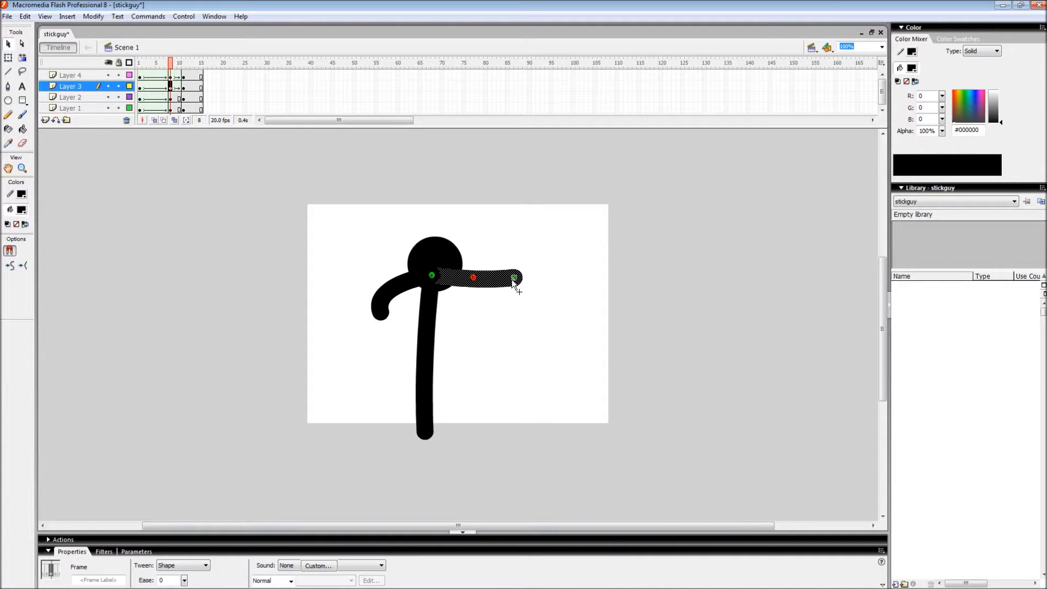
{"action": "left_click", "coordinate": [515, 284]}
{"action": "left_click_drag", "start_coordinate": [474, 277], "coordinate": [431, 275]}
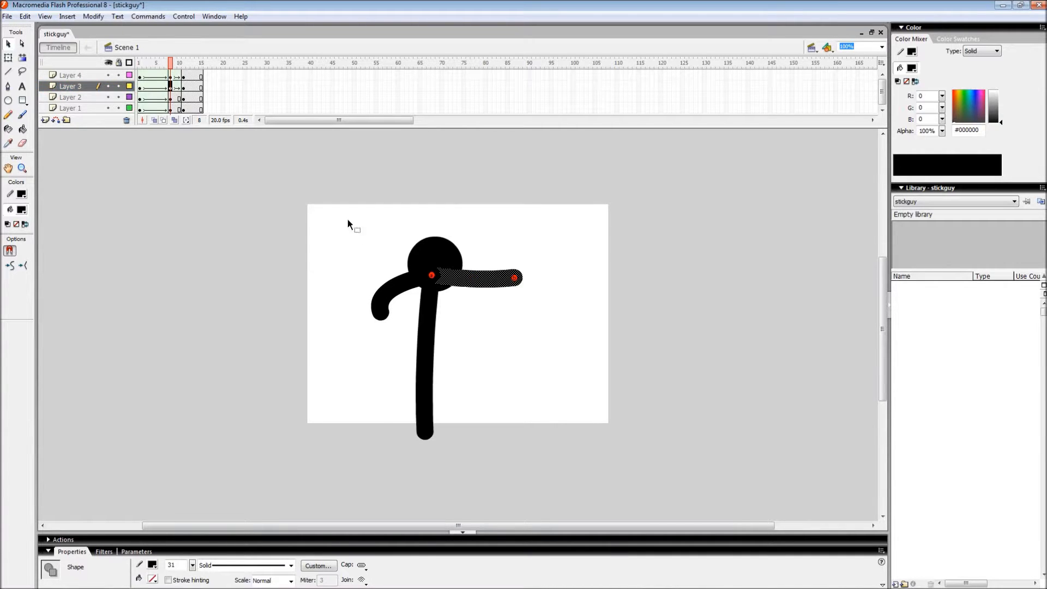
Place the matching hints on the Layer 3 arm's shoulder and hand in frame 11, and play the animation from frame 1.
{"action": "left_click", "coordinate": [183, 86]}
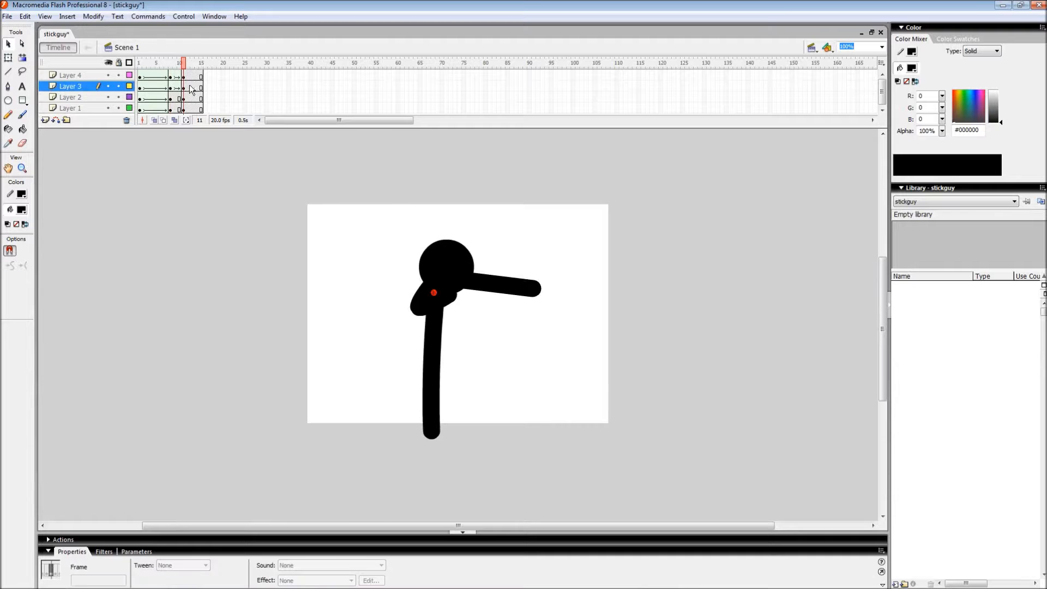
{"action": "left_click", "coordinate": [434, 294]}
{"action": "left_click_drag", "start_coordinate": [435, 294], "coordinate": [440, 279]}
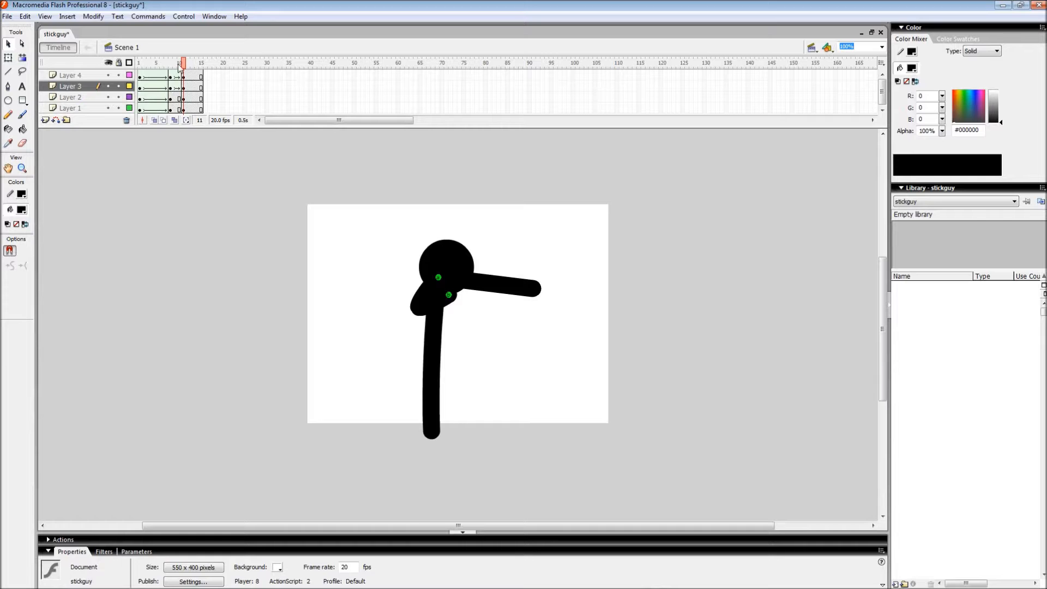
{"action": "left_click", "coordinate": [140, 63]}
{"action": "key", "text": "Return"}
{"action": "key", "text": "Return"}
{"action": "key", "text": "Return"}
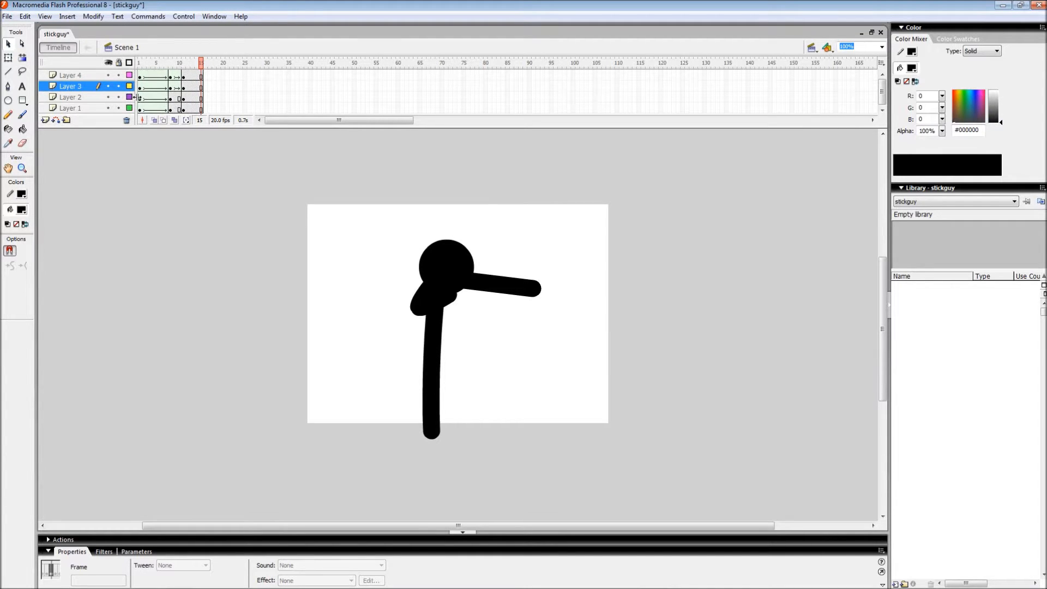
Apply a Shape tween to the body and head on Layers 1 and 2 from frame 8.
{"action": "left_click", "coordinate": [170, 109]}
{"action": "left_click", "coordinate": [188, 565]}
{"action": "left_click", "coordinate": [188, 557]}
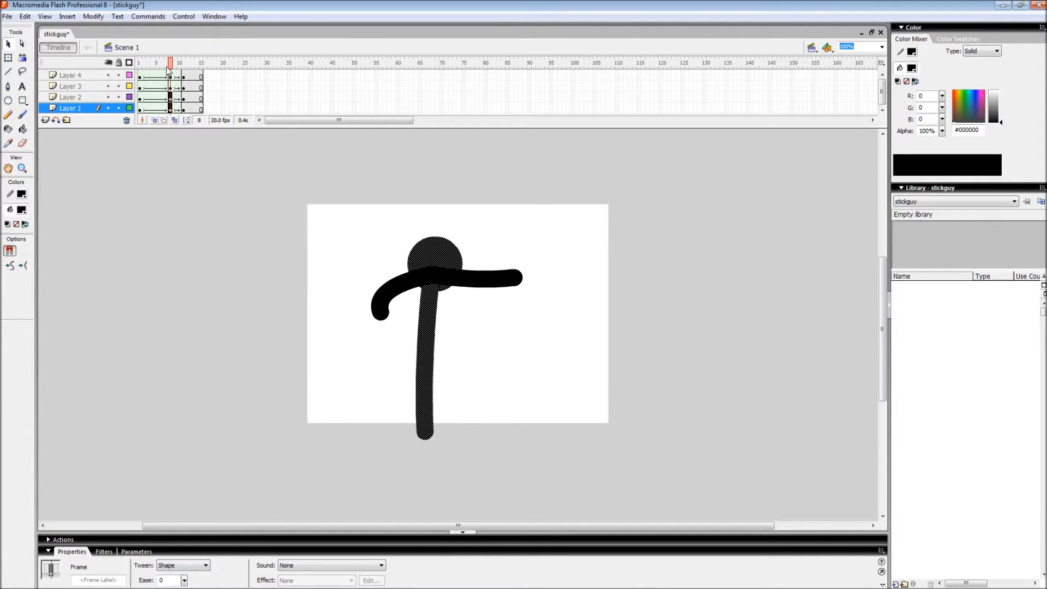
Play back the completed stick figure animation several times, returning to frame 1 for the last playback.
{"action": "key", "text": "Return"}
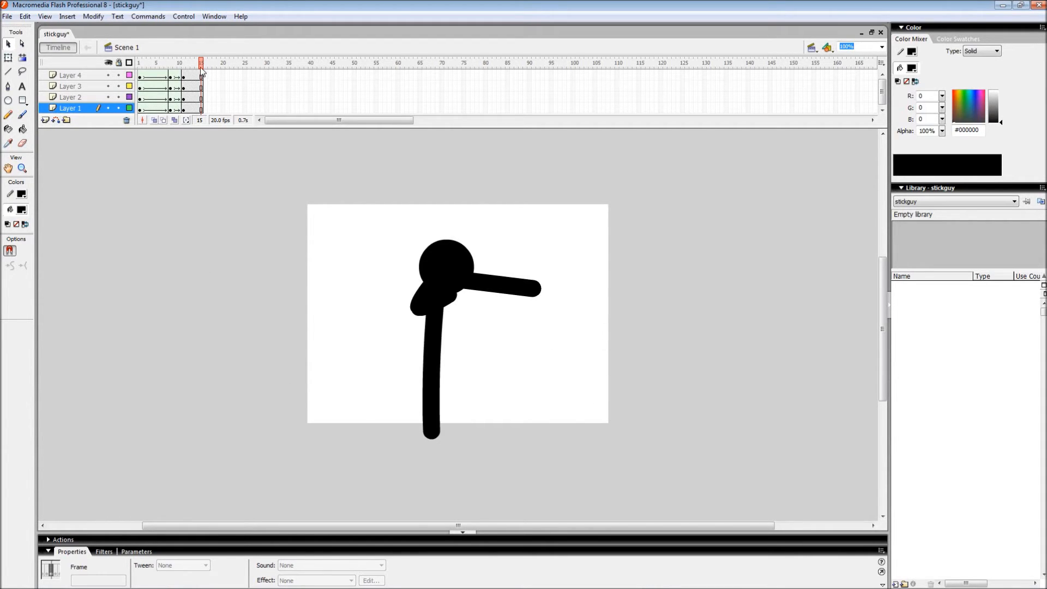
{"action": "key", "text": "Return"}
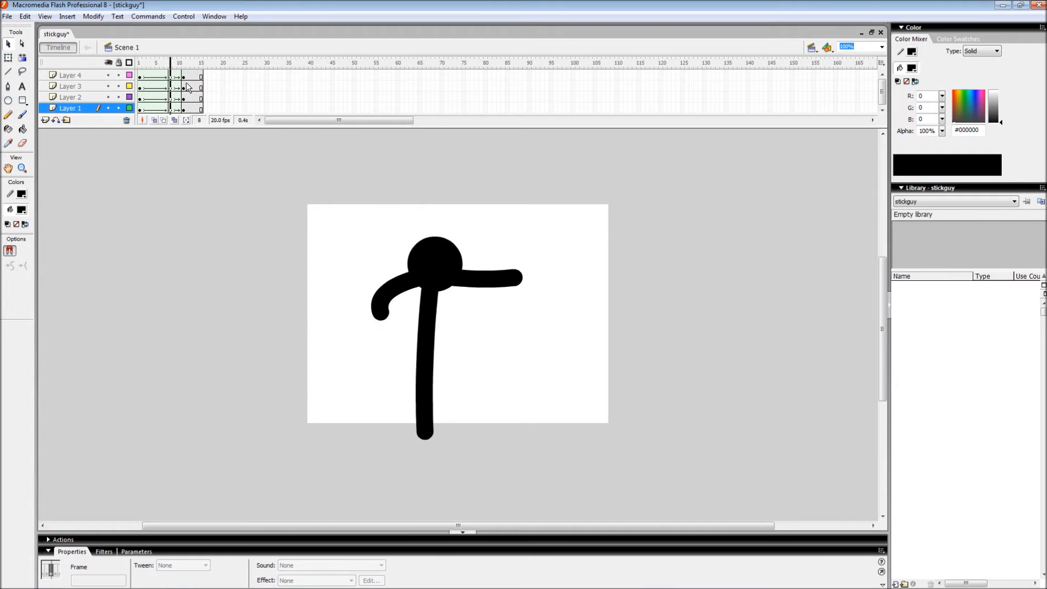
{"action": "left_click", "coordinate": [140, 64]}
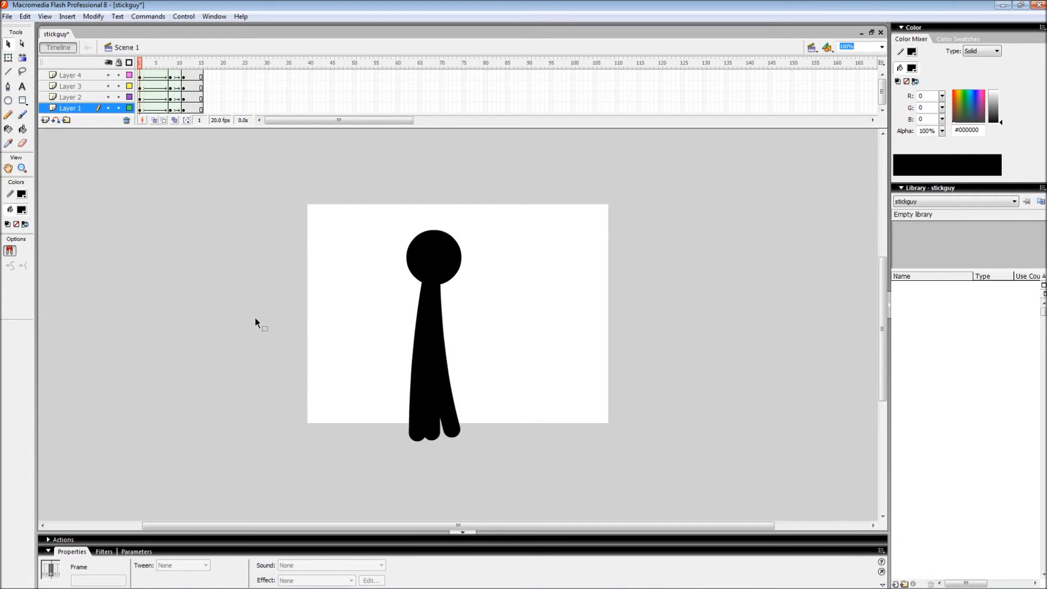
{"action": "key", "text": "Return"}
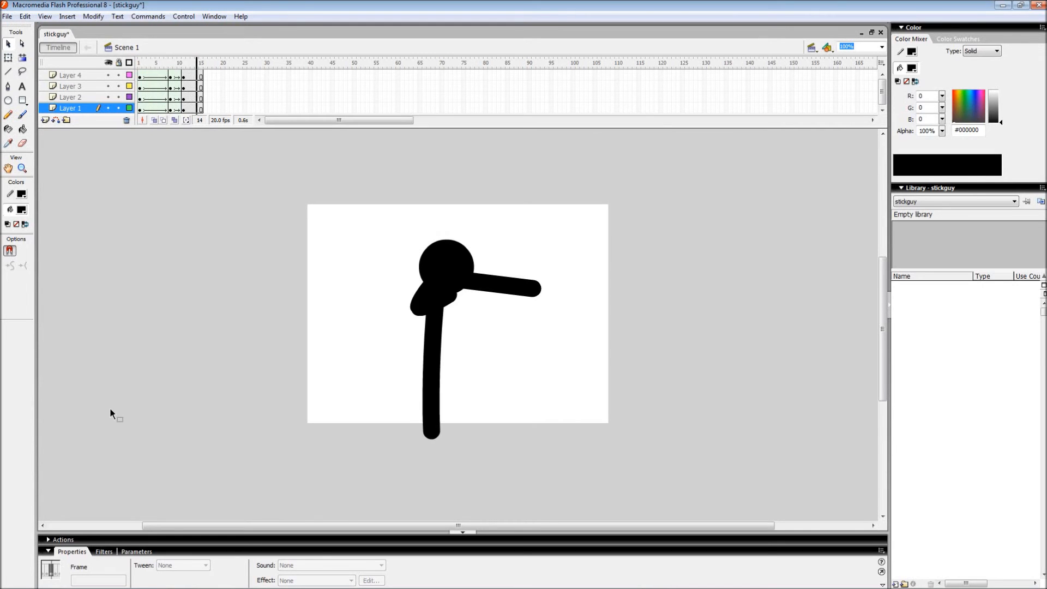